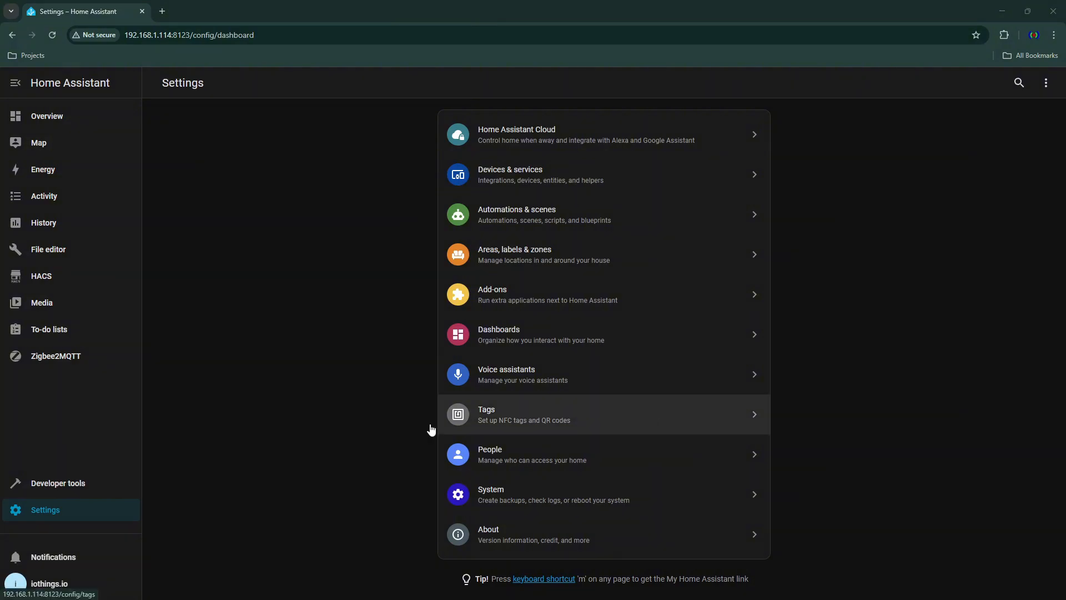
# - Open the installed Zigbee2MQTT add-on's page from the add-ons list, and go to the add-on store
pyautogui.click(501, 295)
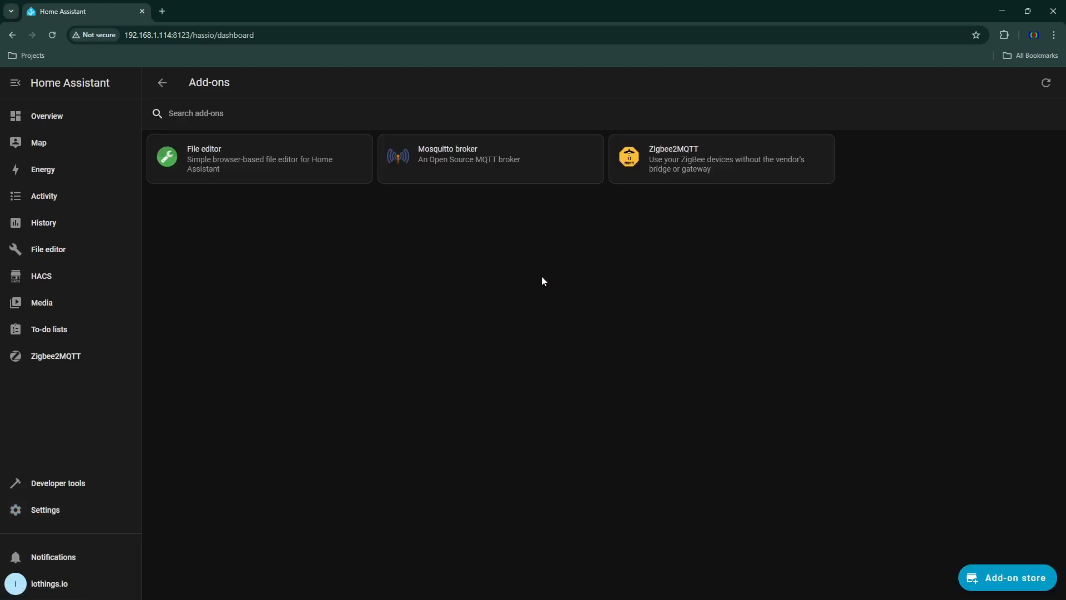
pyautogui.click(709, 160)
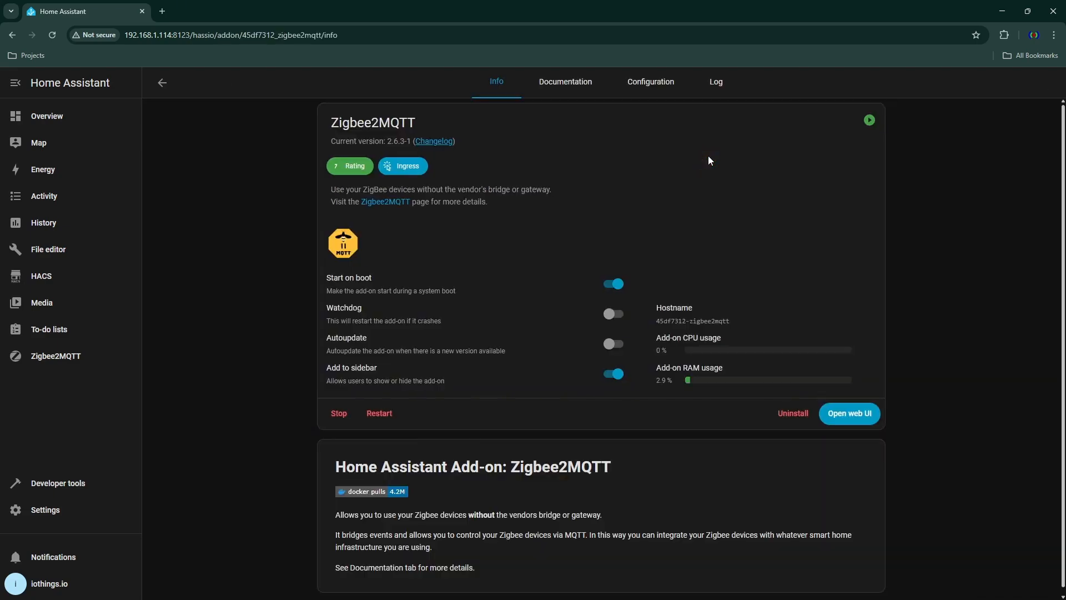
pyautogui.click(162, 83)
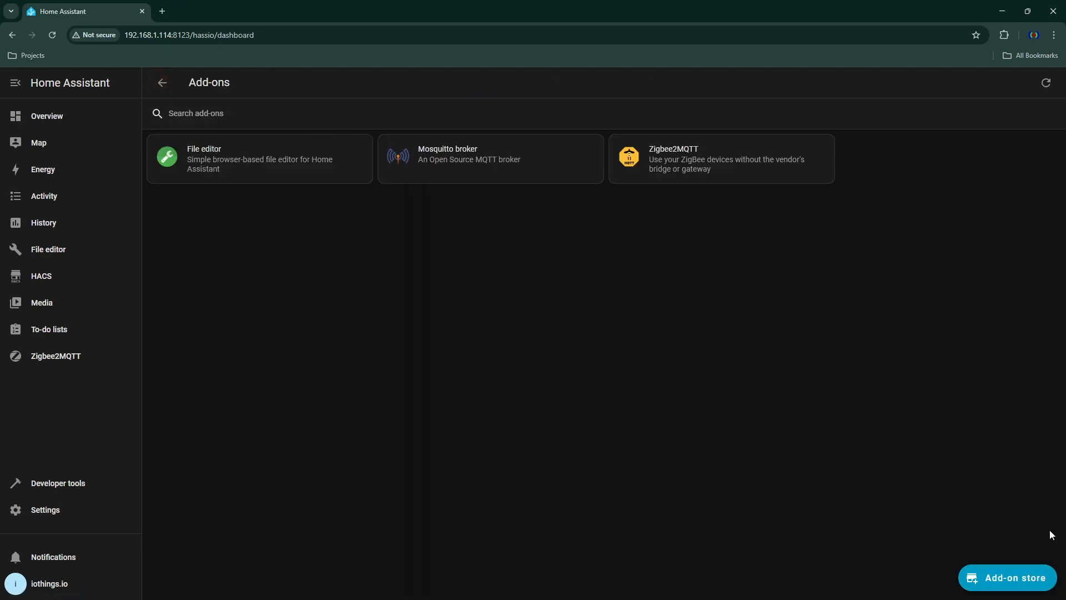
pyautogui.click(1021, 583)
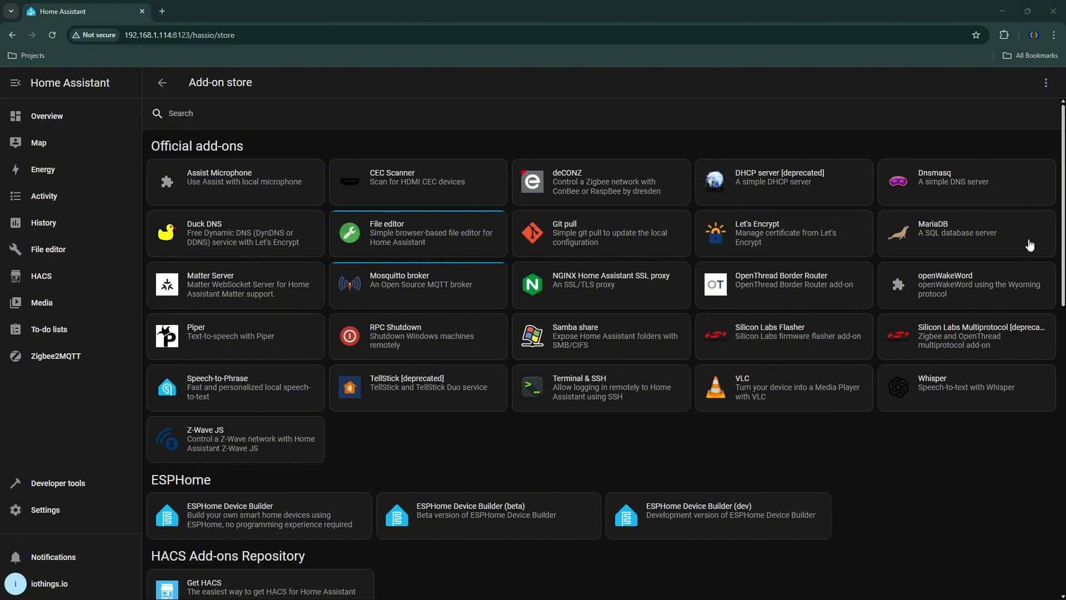
pyautogui.scroll(-4, 768, 336)
pyautogui.scroll(4, 768, 336)
pyautogui.scroll(-5, 768, 337)
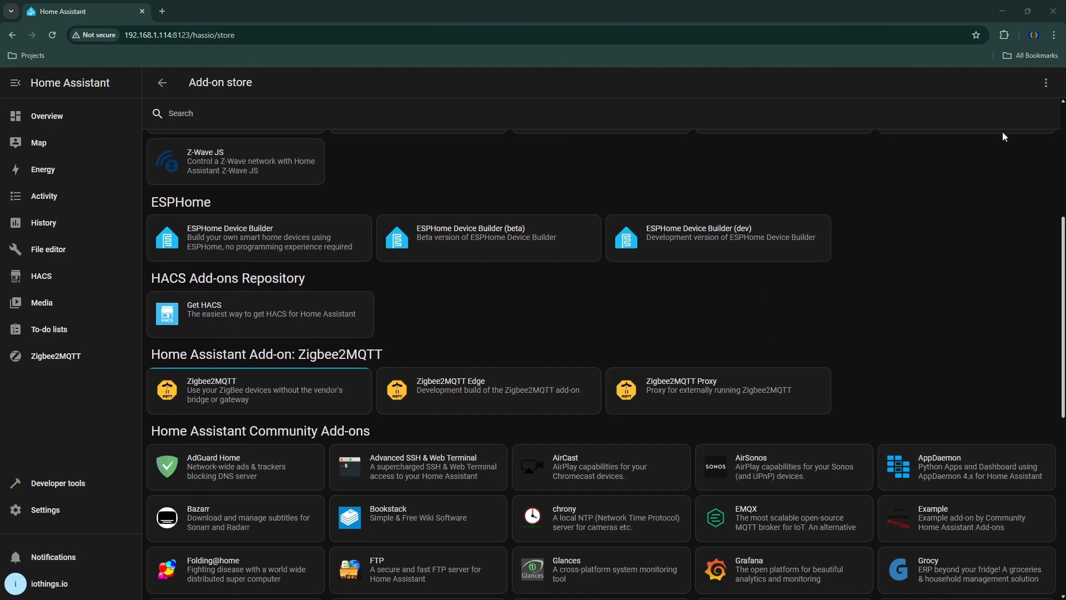
# - Open the add-on repository manager and copy the URL of the existing Zigbee2MQTT repository
pyautogui.click(1046, 82)
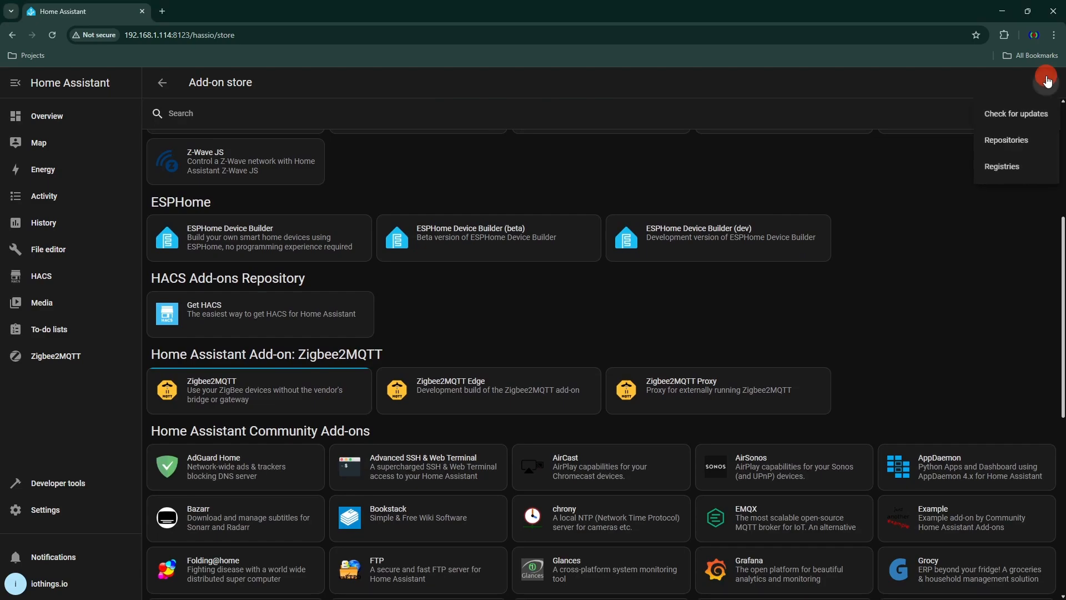
pyautogui.click(1006, 141)
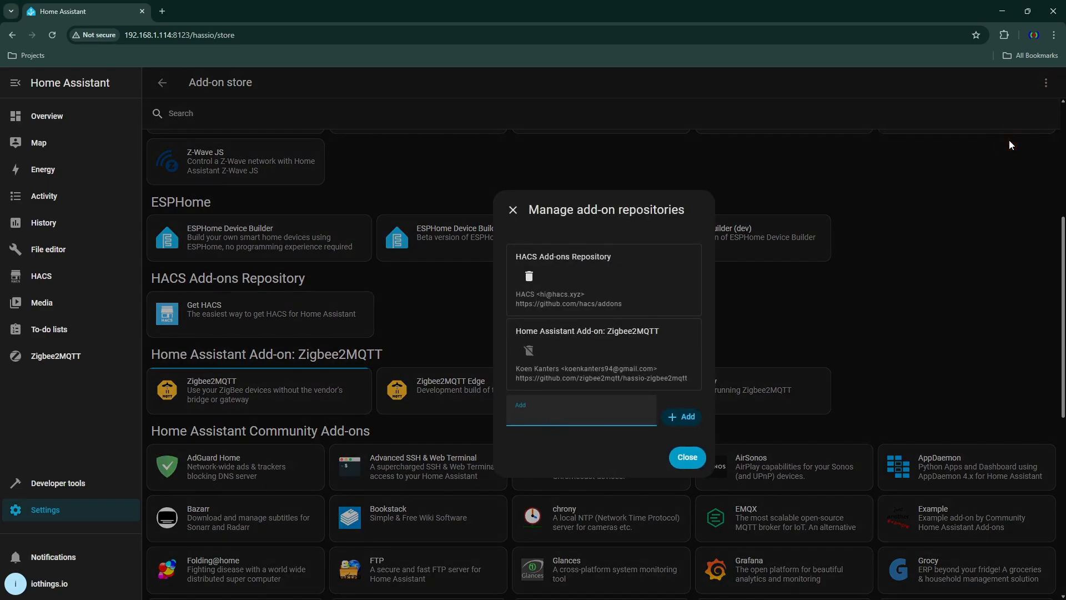
pyautogui.moveTo(688, 378); pyautogui.dragTo(515, 377)
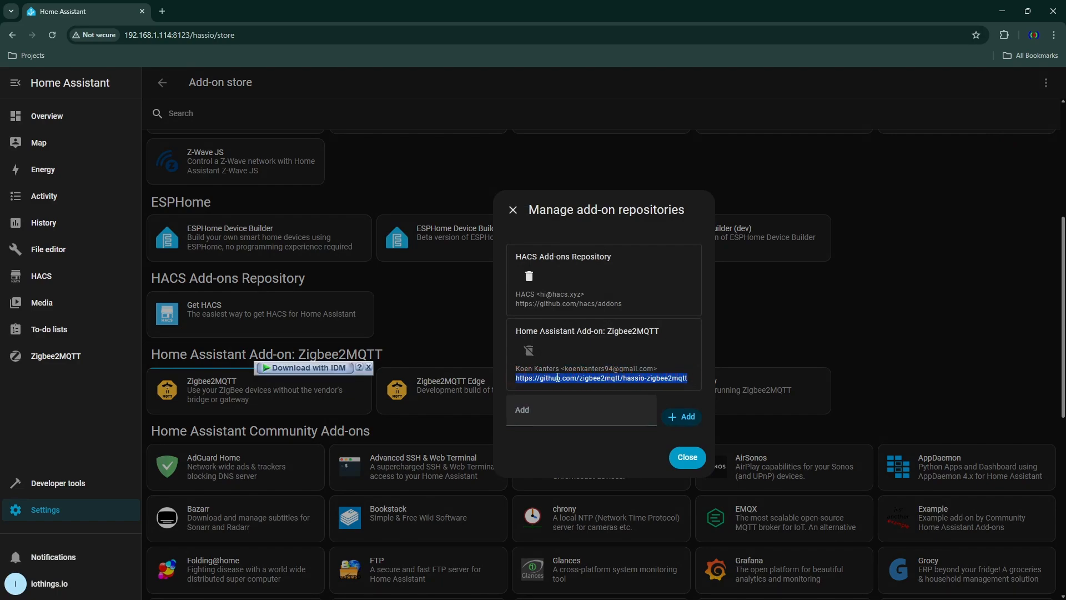
pyautogui.rightClick(558, 377)
pyautogui.click(579, 392)
pyautogui.click(536, 414)
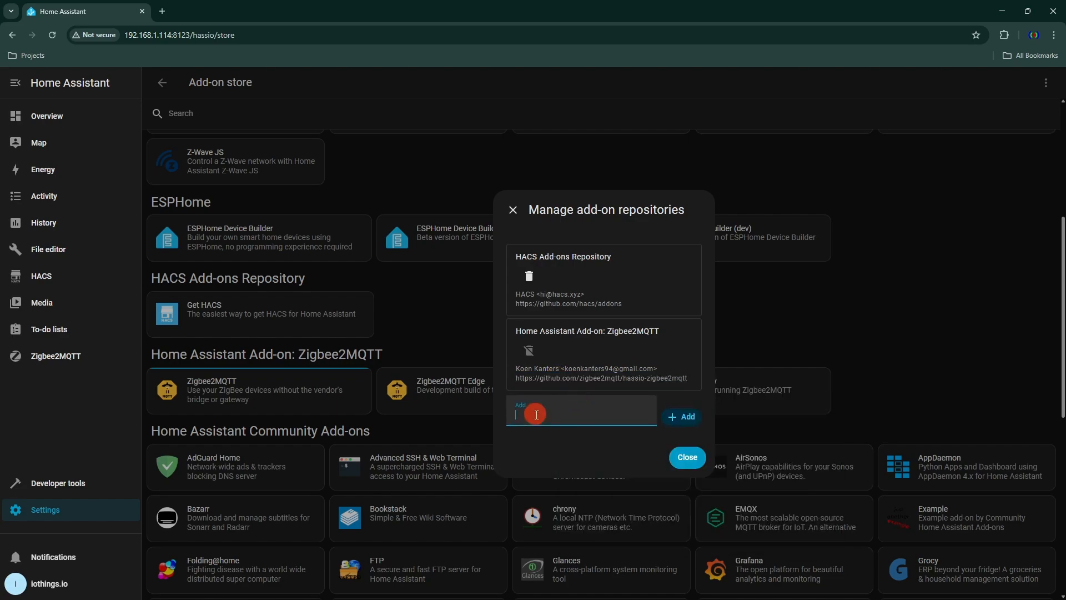
pyautogui.rightClick(537, 417)
pyautogui.click(594, 266)
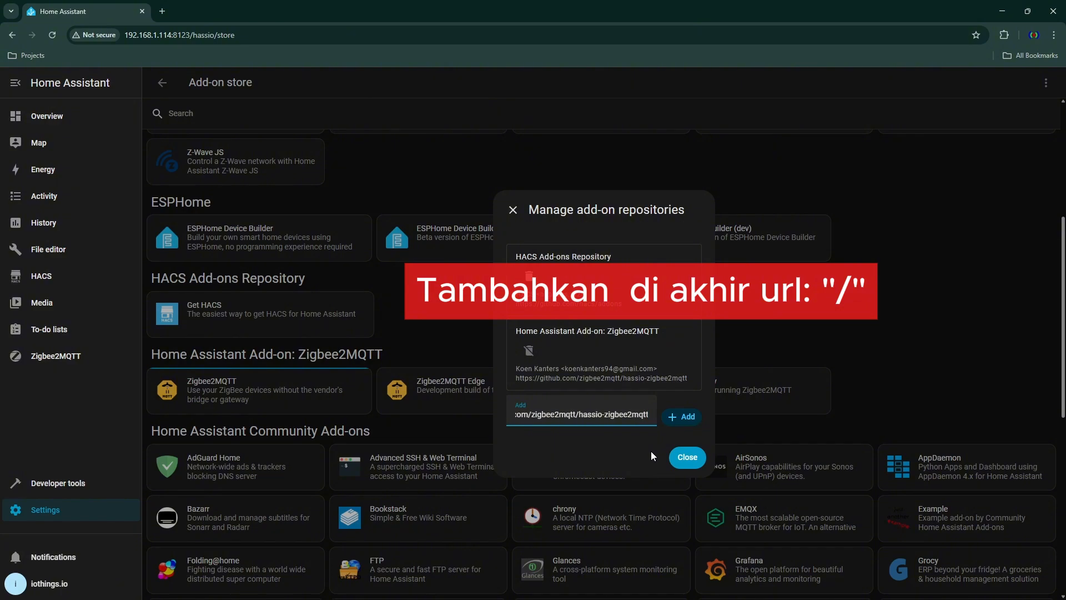
pyautogui.write('/')
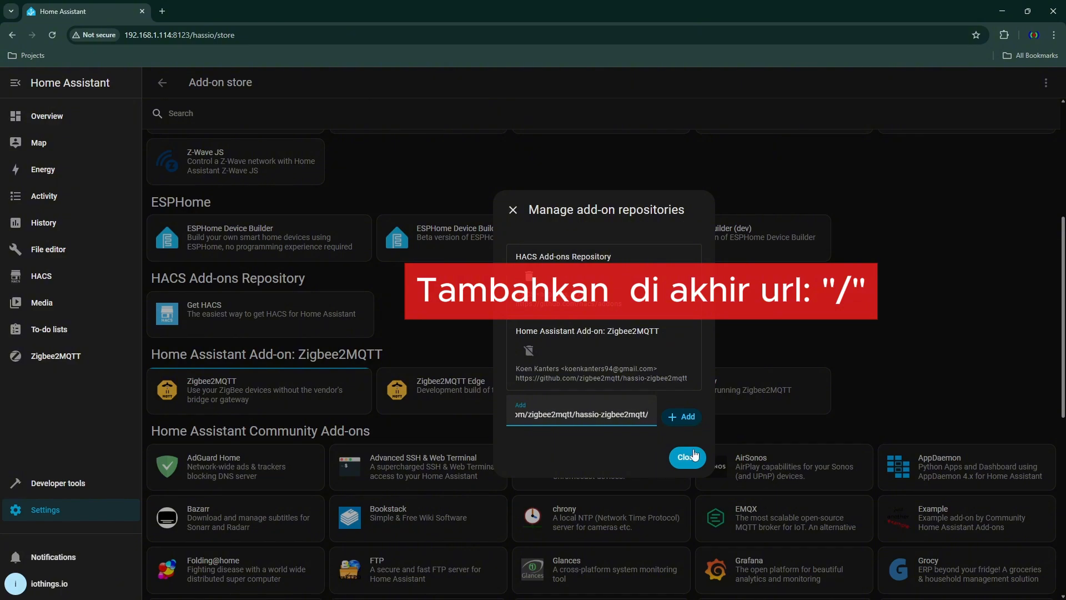
pyautogui.click(689, 421)
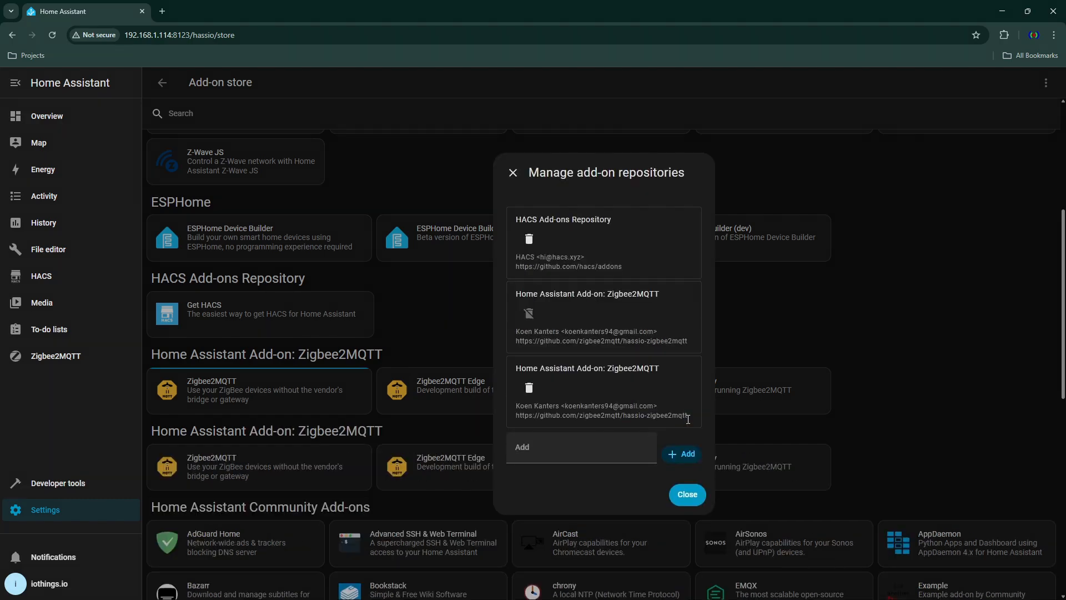
pyautogui.click(698, 493)
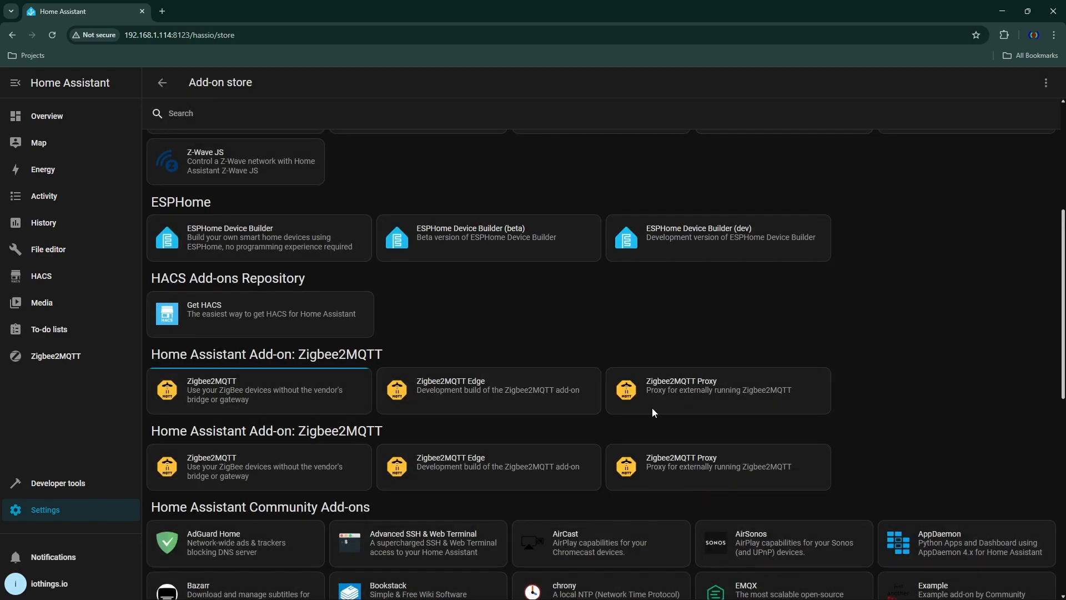
# - Install the Zigbee2MQTT add-on from the second, newly added Zigbee2MQTT repository
pyautogui.scroll(-3, 398, 364)
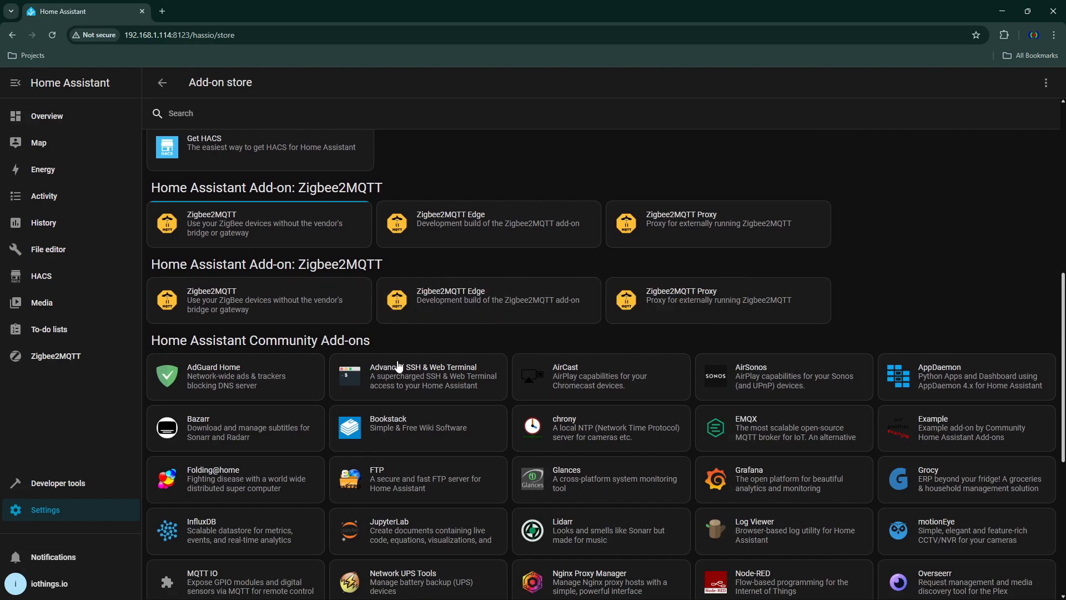
pyautogui.scroll(2, 304, 426)
pyautogui.click(303, 425)
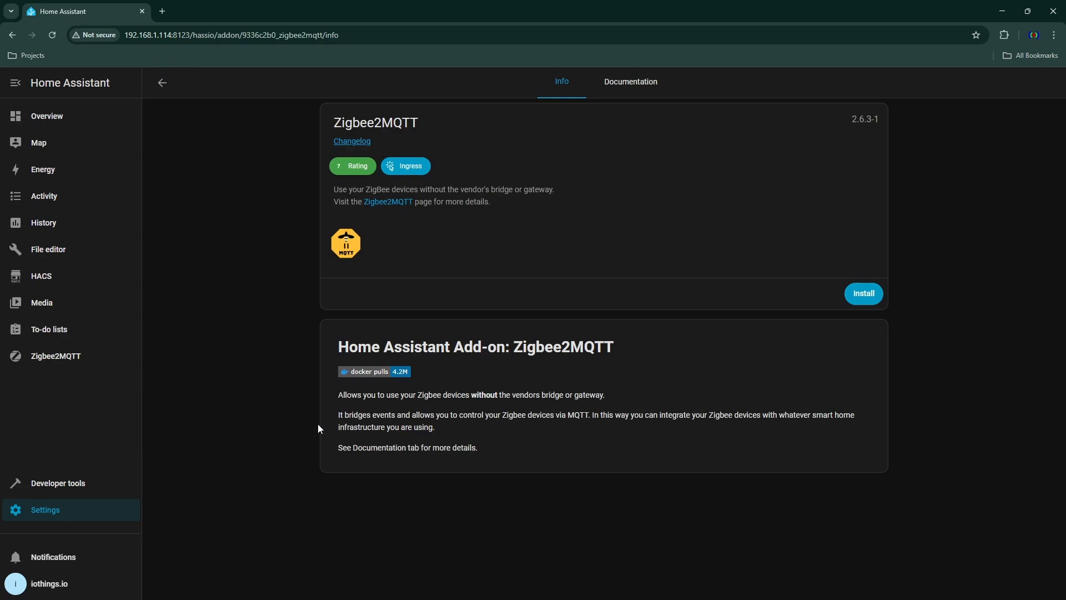
pyautogui.click(879, 294)
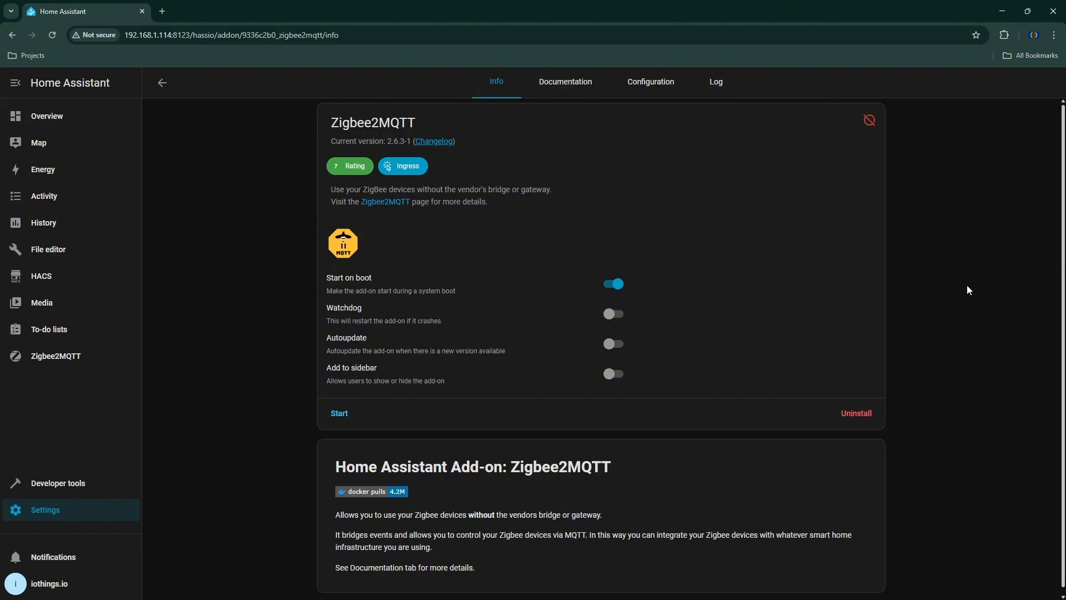
# - Set the new Zigbee2MQTT add-on's data_path to /config/zigbee2mqtt2_lan1 and save the options
pyautogui.click(655, 84)
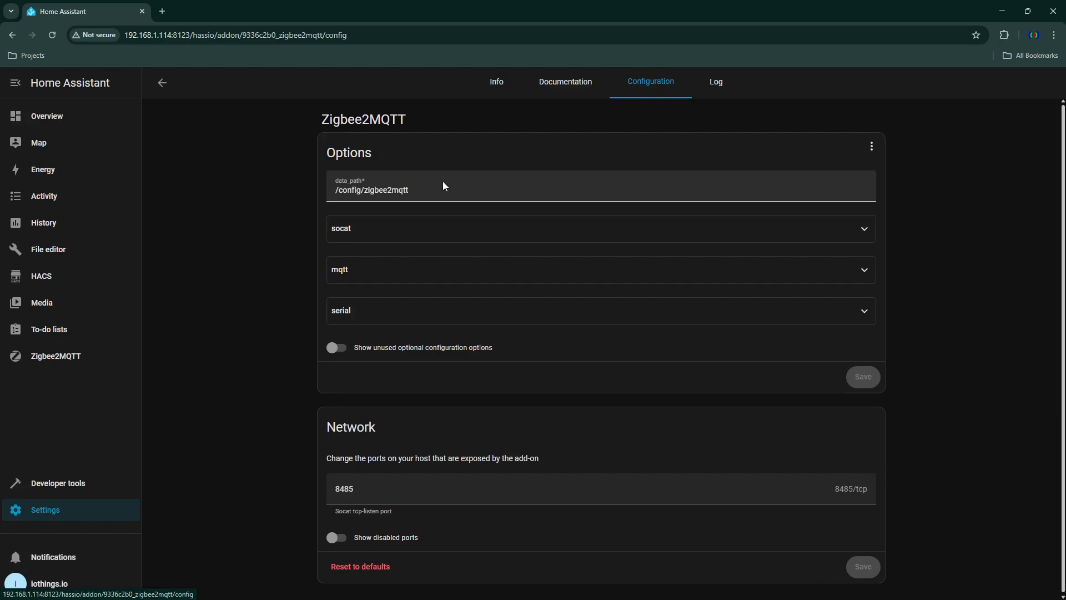
pyautogui.click(413, 189)
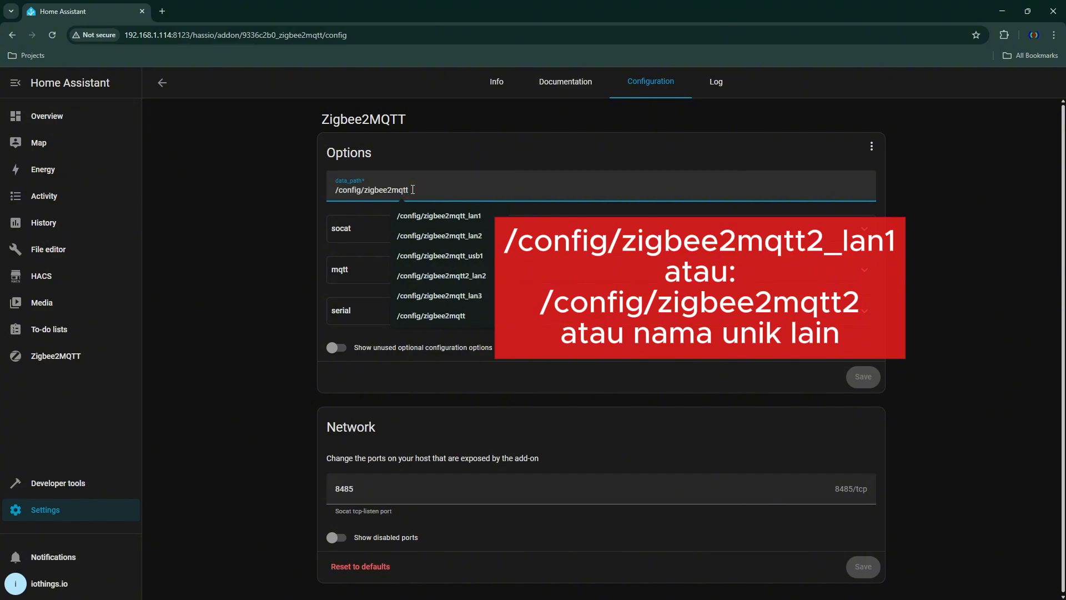
pyautogui.write('2')
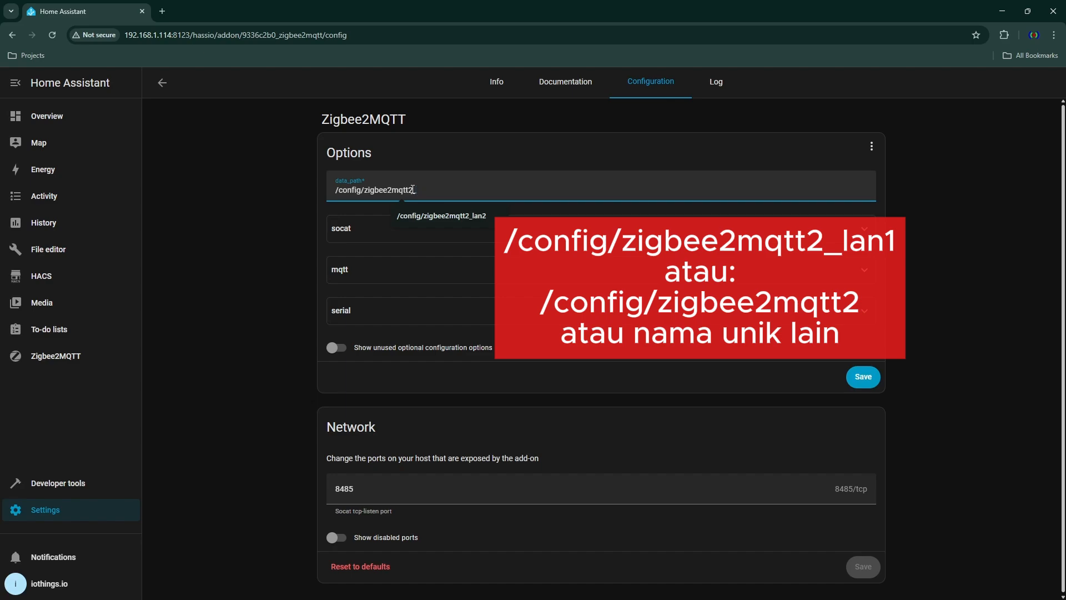
pyautogui.write('_lan1')
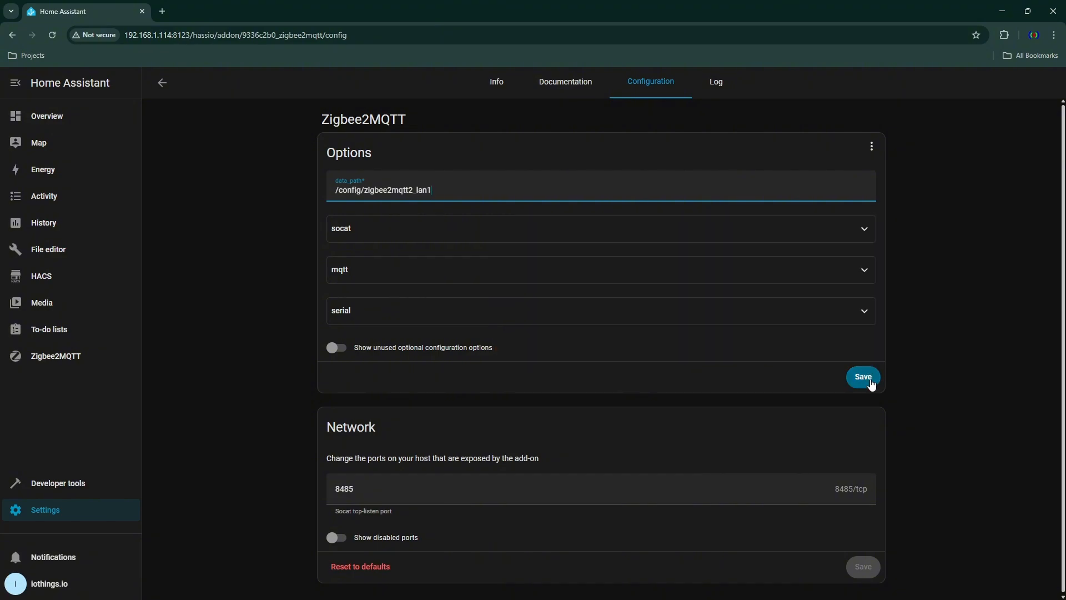
pyautogui.click(869, 378)
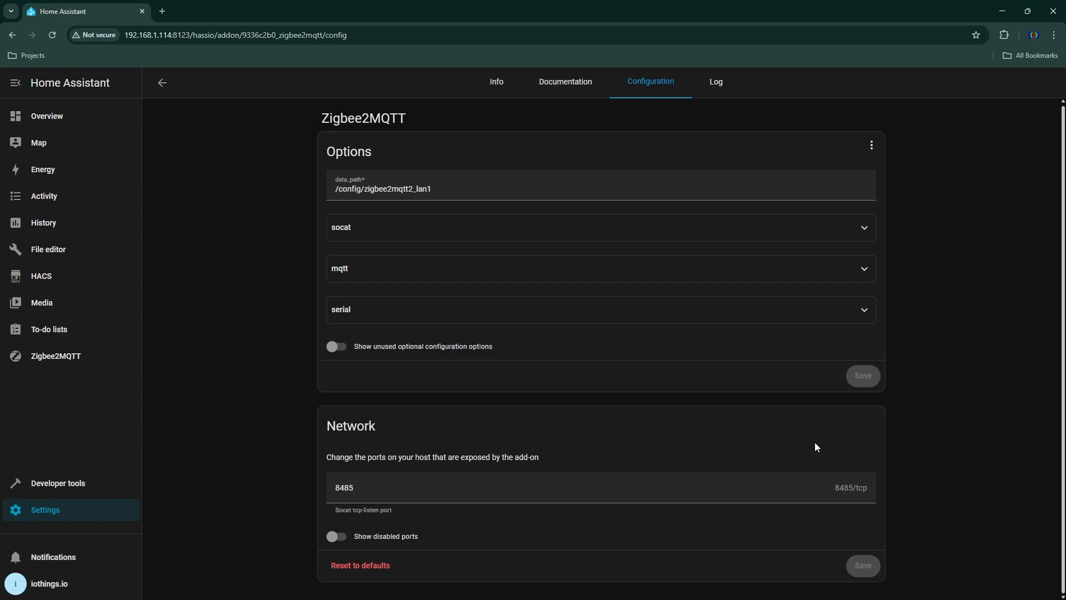
# - Set the new add-on's Socat TCP listen port to 8486 and save the network settings
pyautogui.click(350, 487)
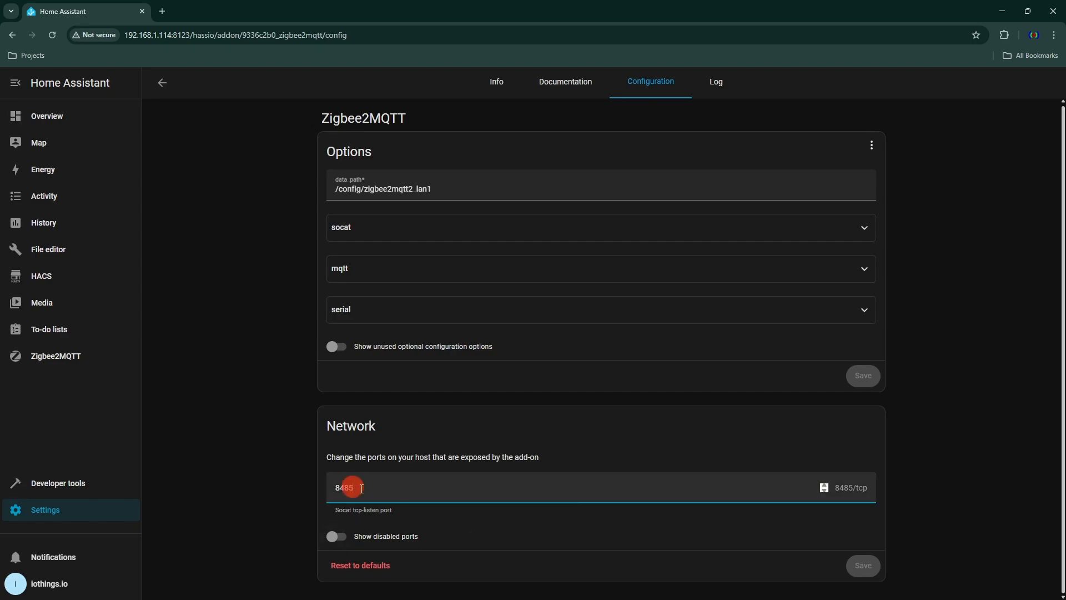
pyautogui.click(350, 488)
pyautogui.press('BackSpace')
pyautogui.write('6')
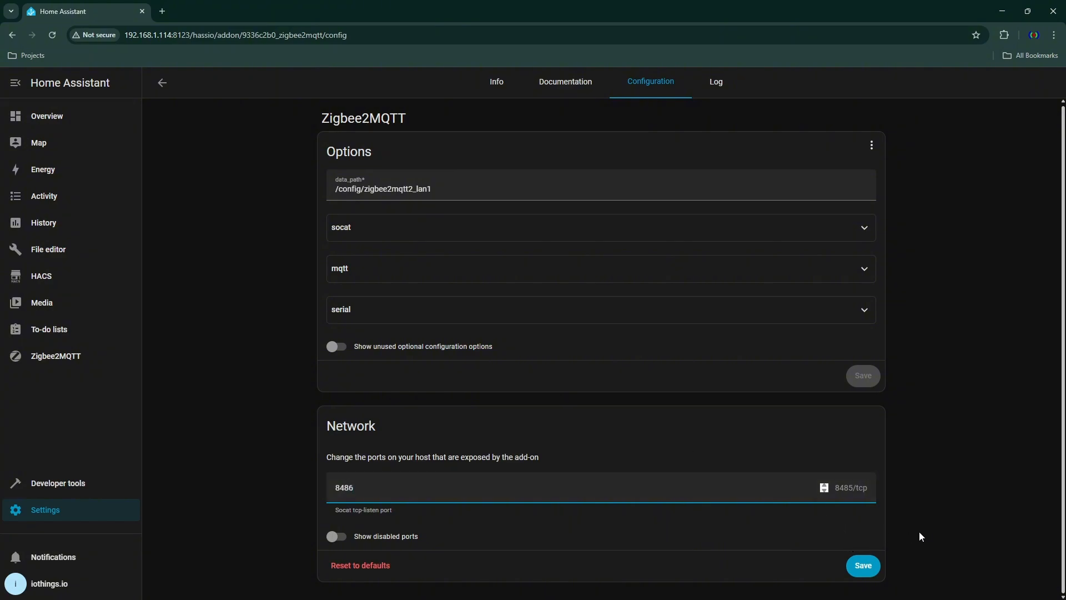
pyautogui.click(868, 570)
pyautogui.click(868, 570)
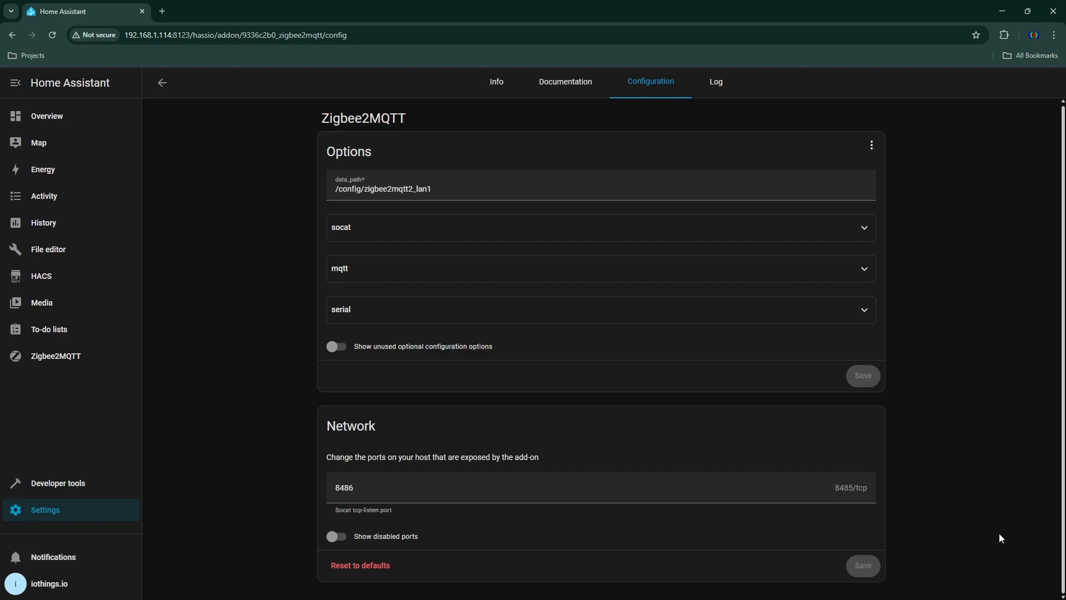
# - Enable adding the second Zigbee2MQTT add-on to the sidebar and start the add-on
pyautogui.click(492, 85)
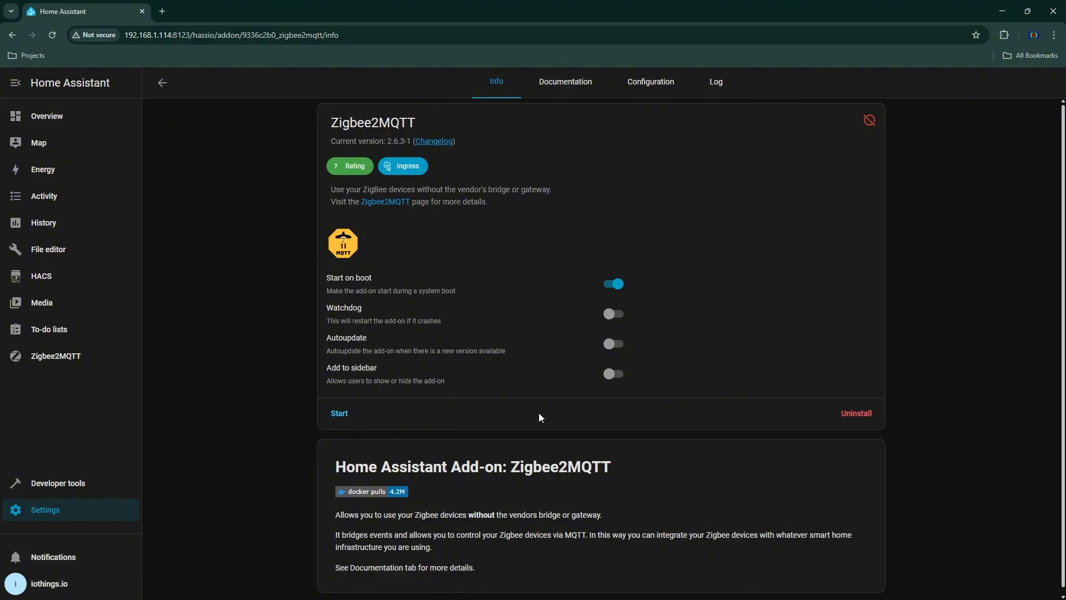
pyautogui.click(616, 373)
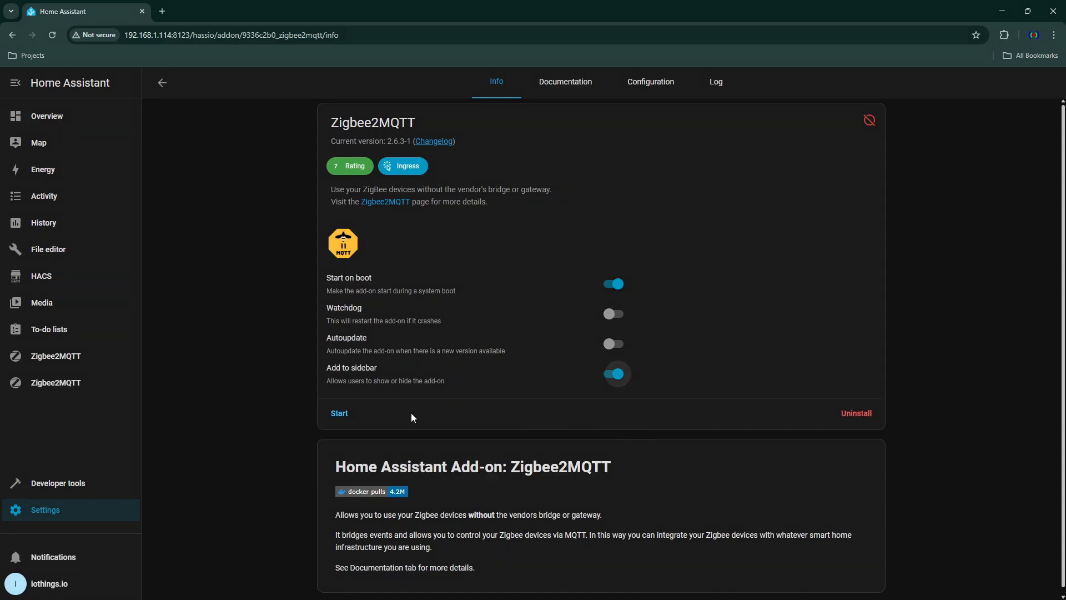
pyautogui.click(352, 416)
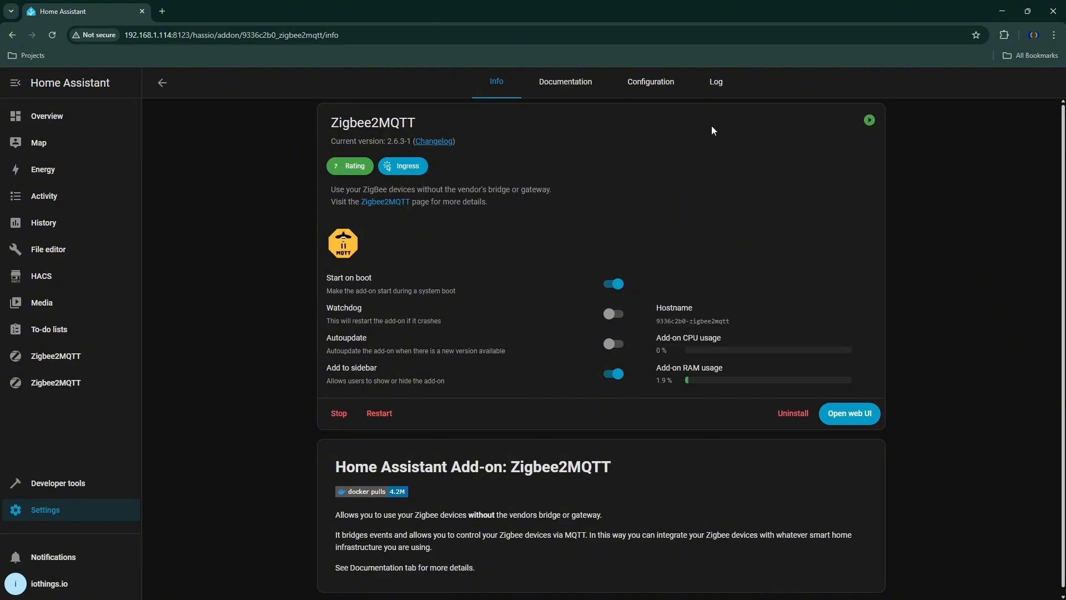
# - Check the new add-on's log, and view the found devices list on the second Zigbee2MQTT's onboarding page
pyautogui.click(714, 84)
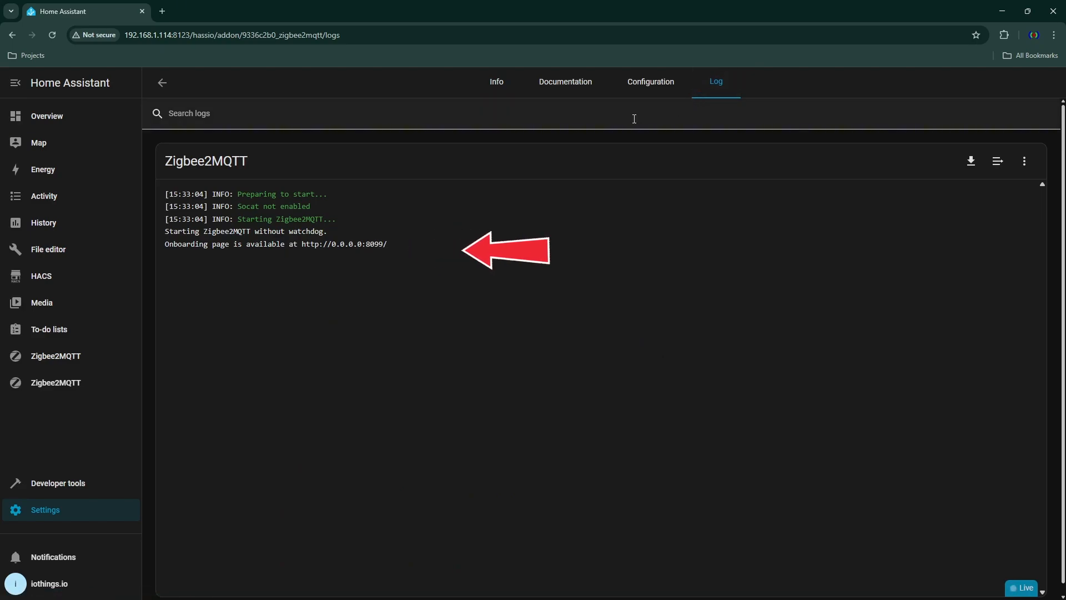
pyautogui.click(60, 361)
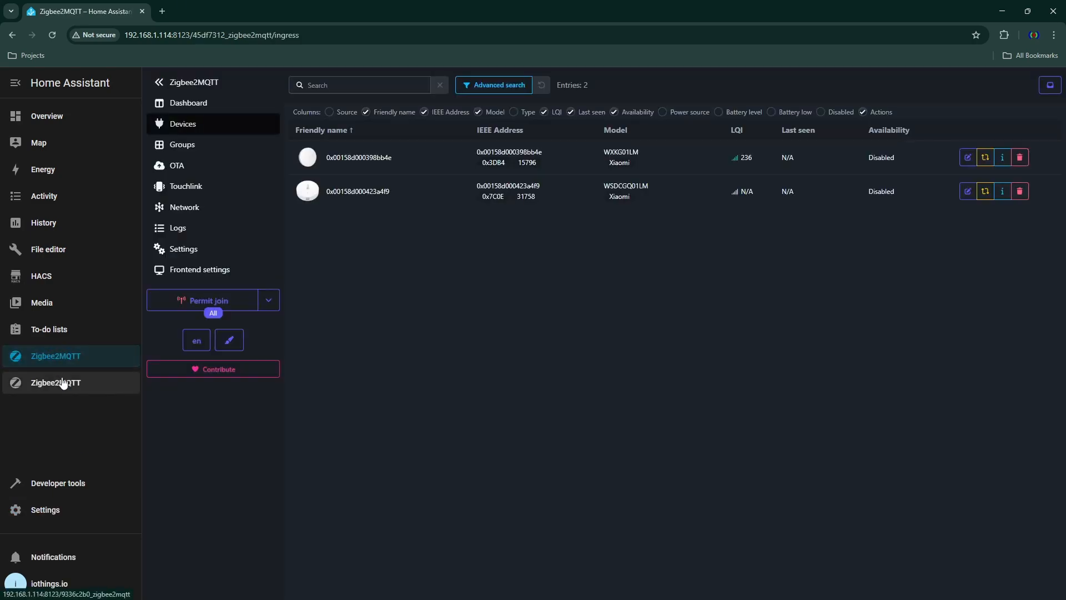
pyautogui.click(63, 387)
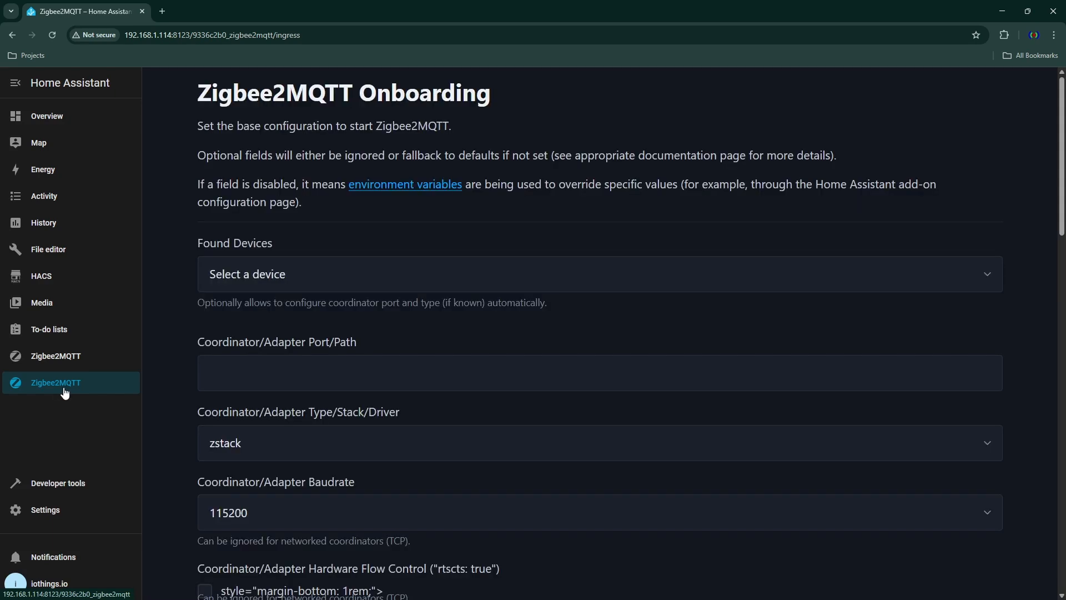
pyautogui.click(366, 274)
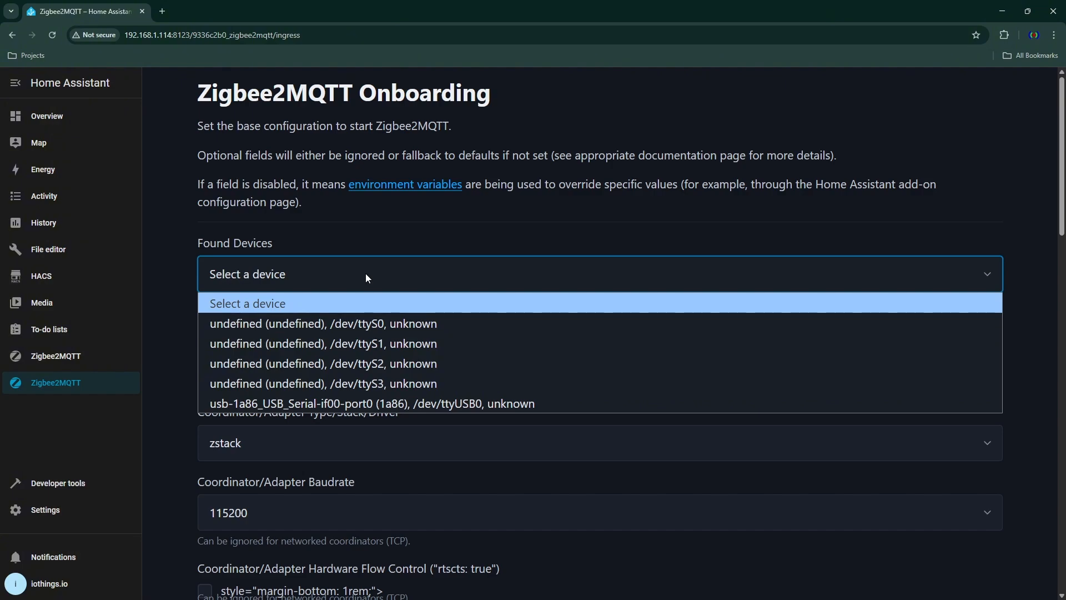
# - Open the zigbee2mqtt1_usb1 folder in the File editor to examine the first instance's files
pyautogui.click(43, 250)
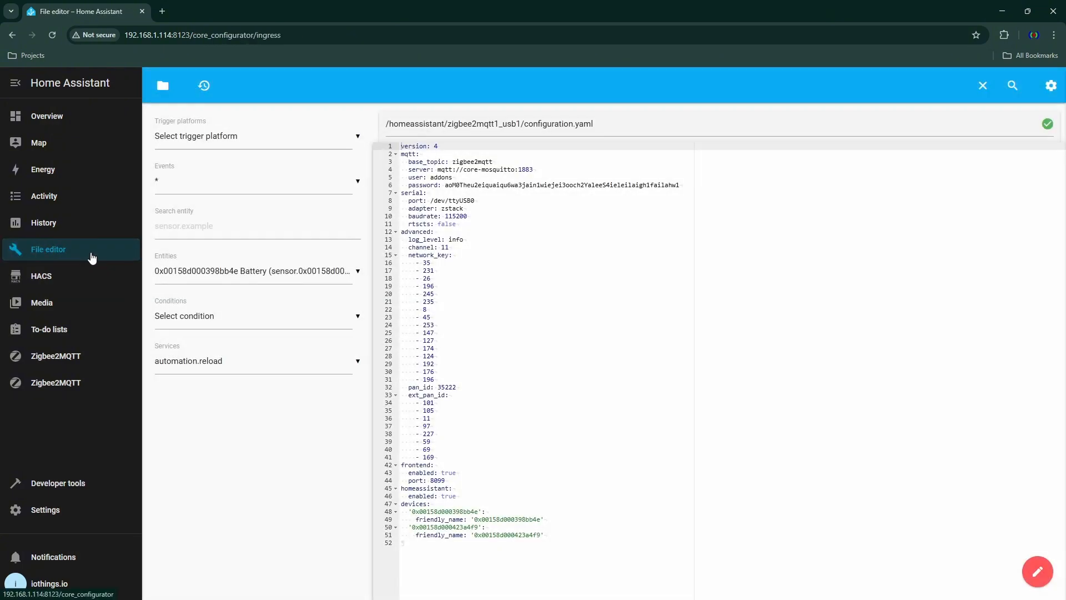
pyautogui.click(163, 85)
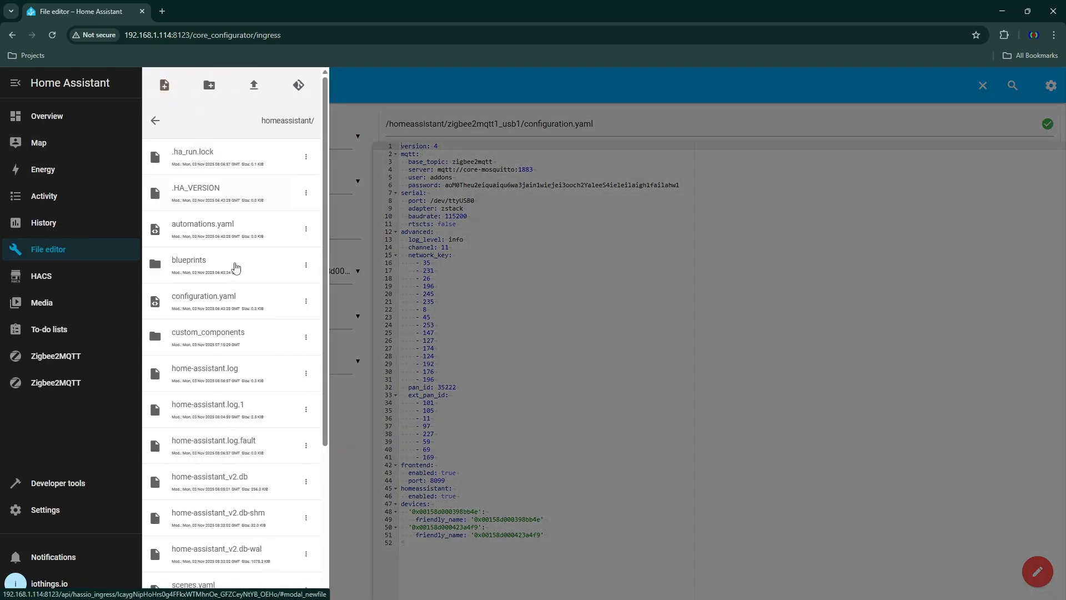
pyautogui.scroll(-4, 234, 278)
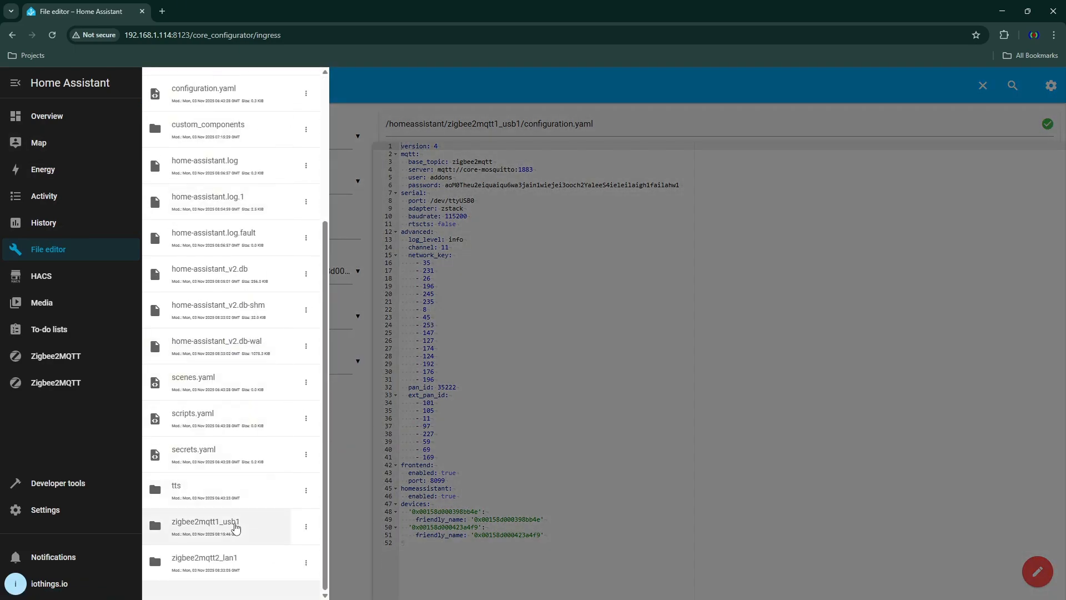
pyautogui.click(236, 528)
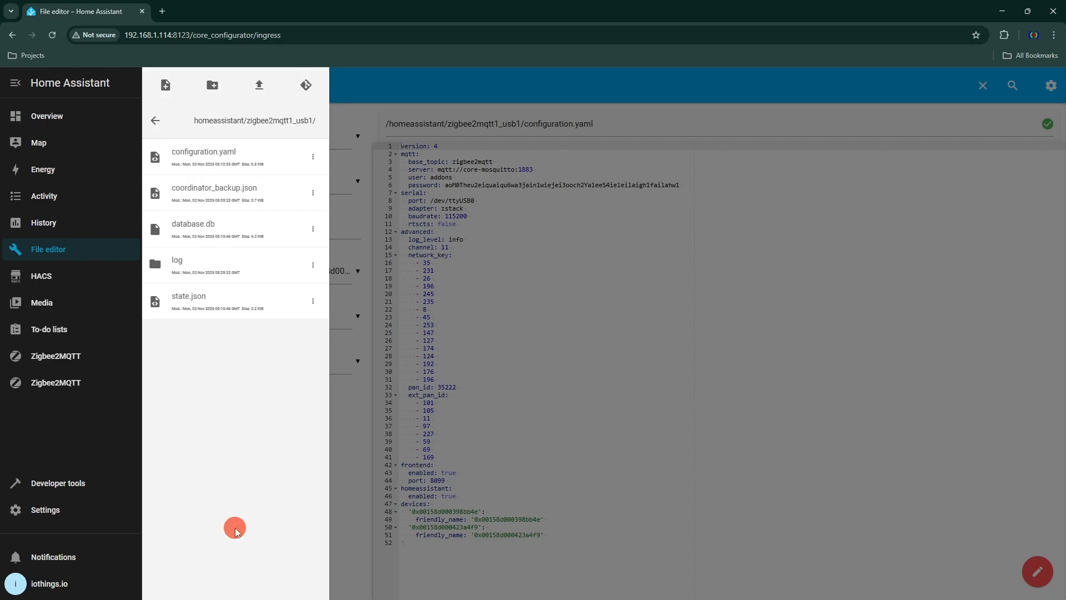
# - Examine configuration.yaml in the zigbee2mqtt1_usb1 and zigbee2mqtt2_lan1 folders, and return to the second Zigbee2MQTT's onboarding page
pyautogui.click(226, 162)
pyautogui.click(155, 121)
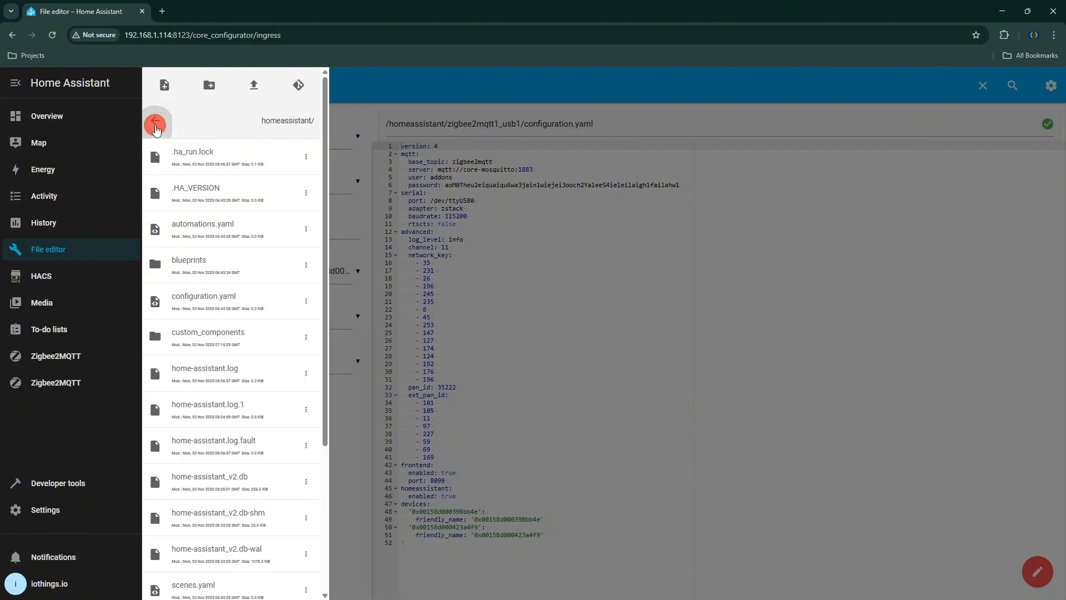
pyautogui.scroll(-4, 189, 514)
pyautogui.click(202, 559)
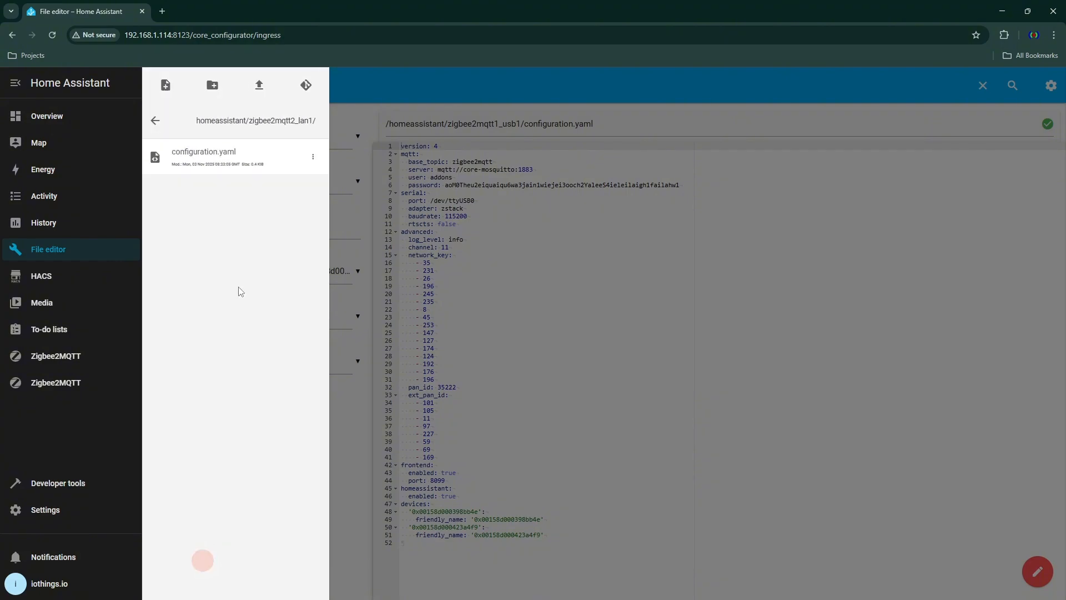
pyautogui.click(205, 161)
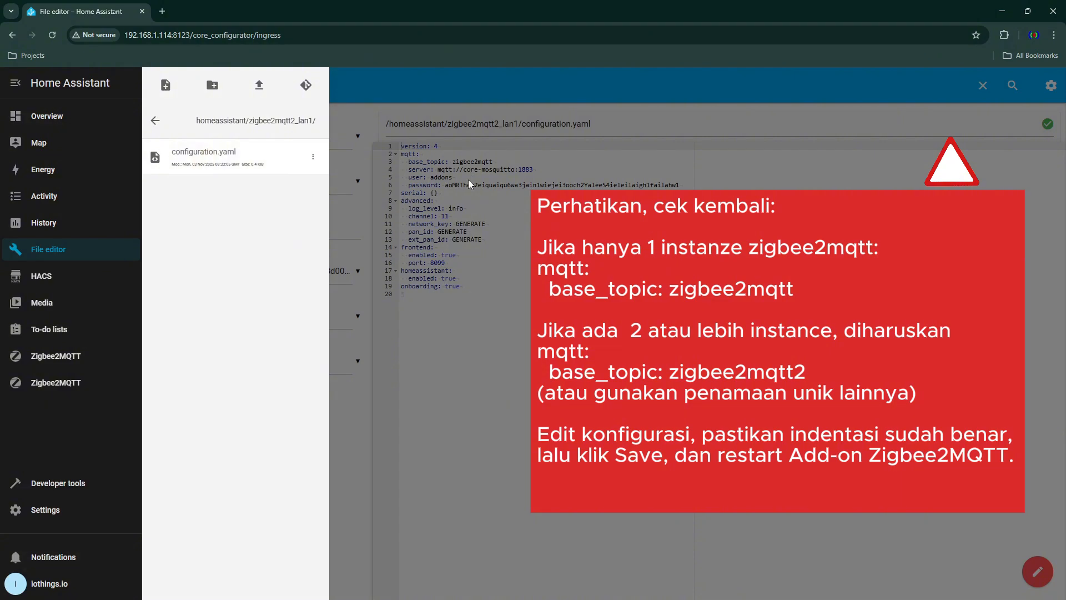
pyautogui.click(61, 388)
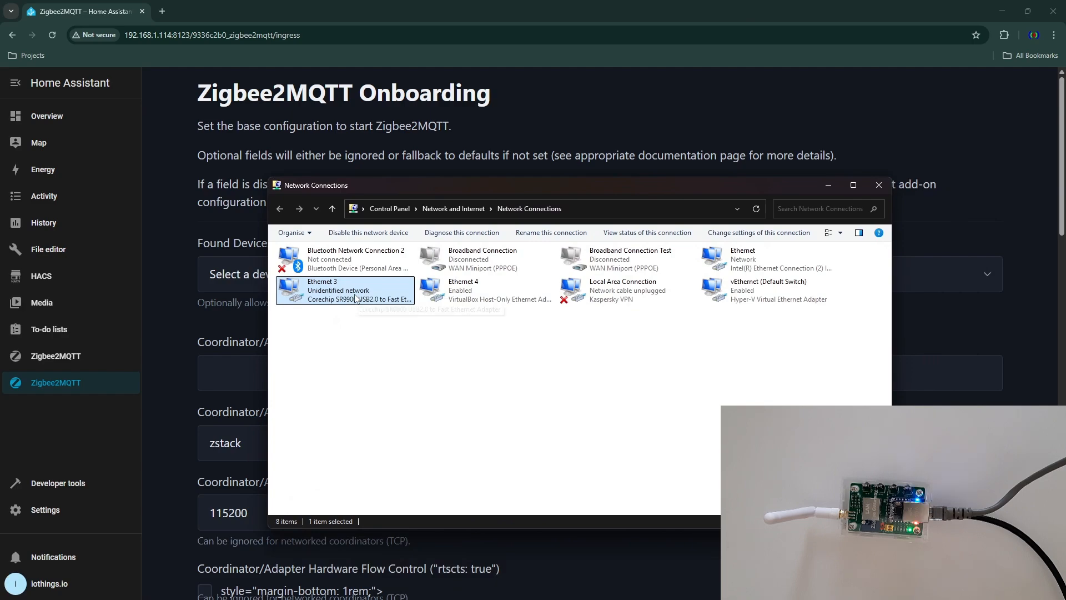
# - In Windows Network Connections, check the TCP/IPv4 address settings of the Ethernet 3 adapter without changing them, and move the window out of view
pyautogui.rightClick(356, 298)
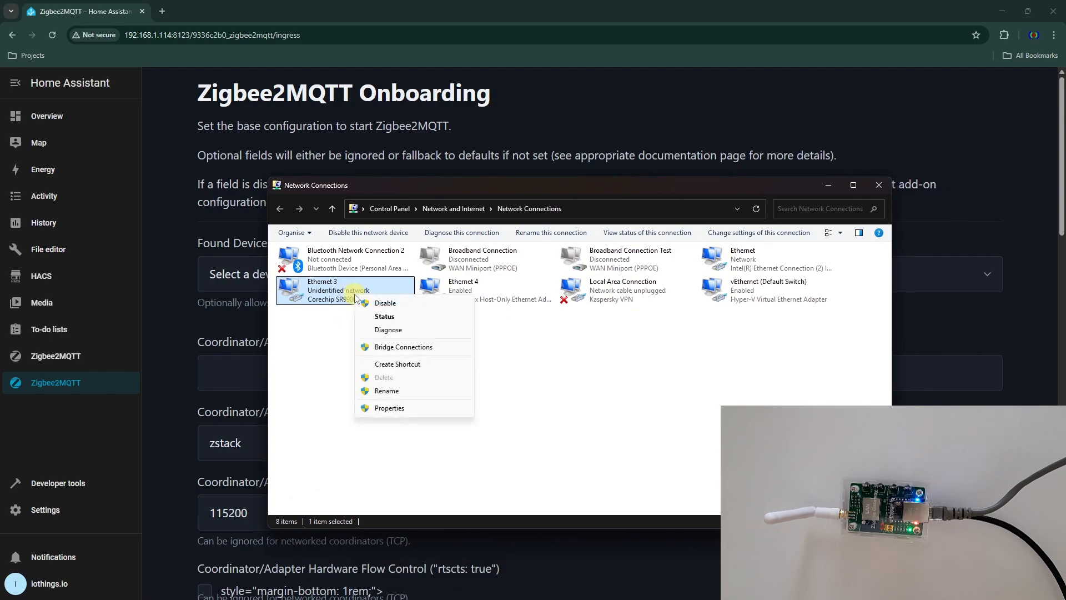
pyautogui.click(383, 411)
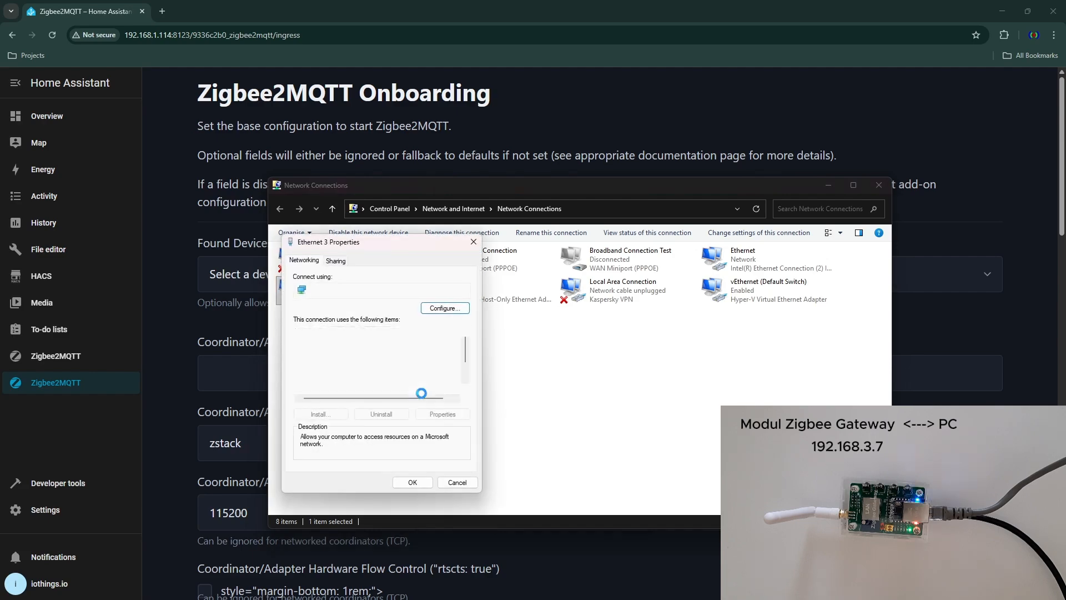
pyautogui.scroll(-1, 414, 383)
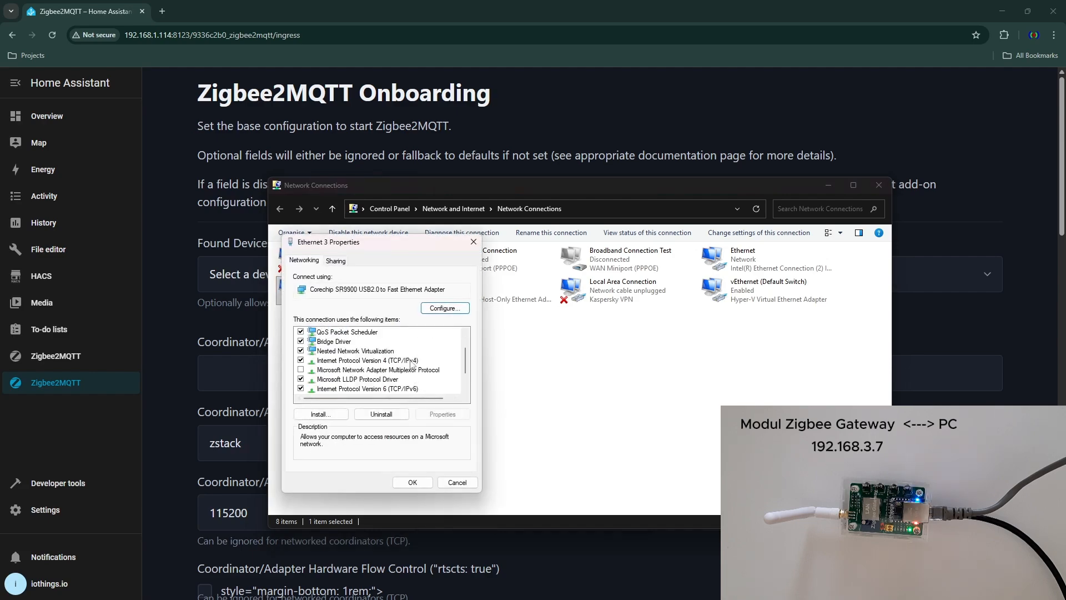
pyautogui.click(413, 361)
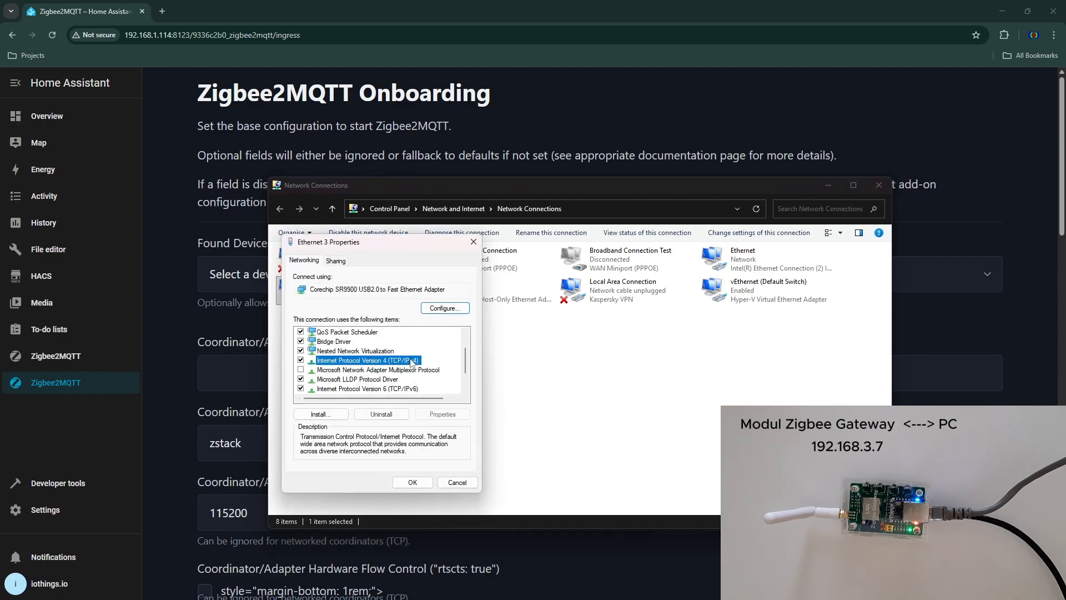
pyautogui.doubleClick(350, 362)
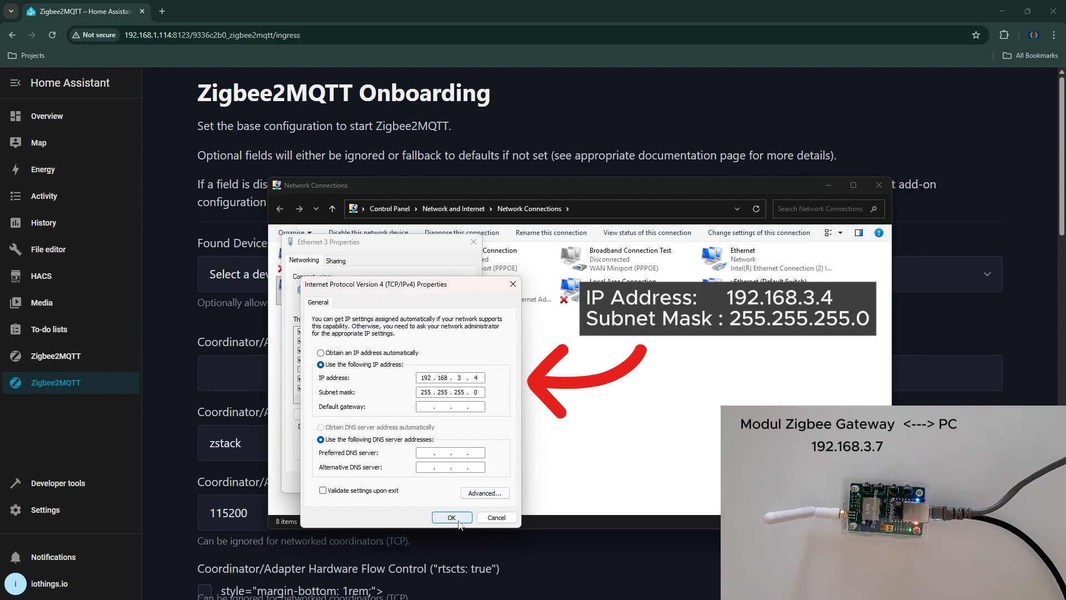
pyautogui.click(496, 518)
pyautogui.click(456, 483)
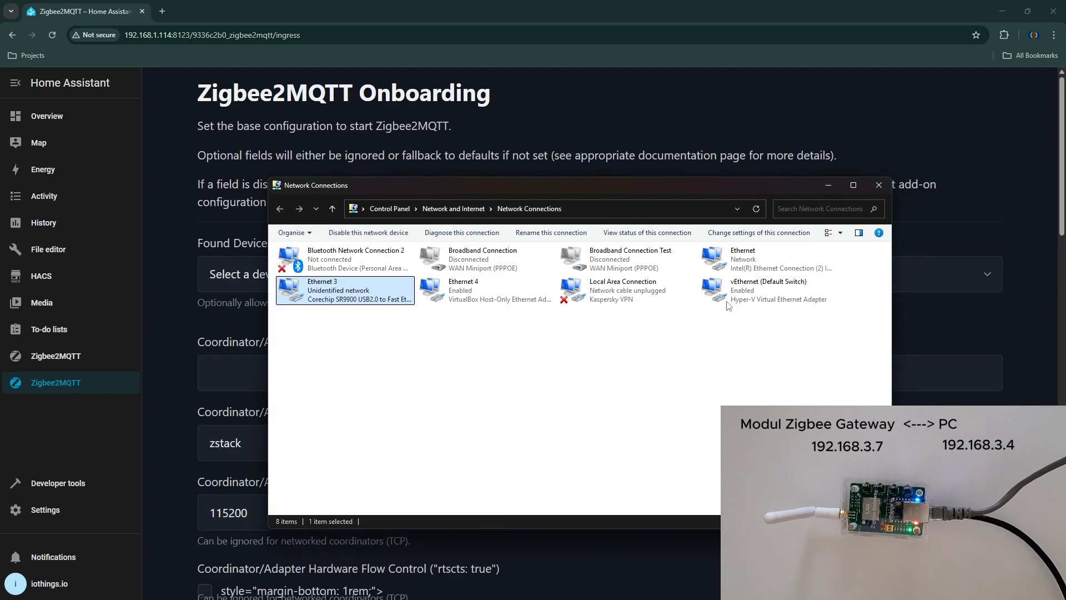
pyautogui.moveTo(768, 185); pyautogui.dragTo(1065, 228)
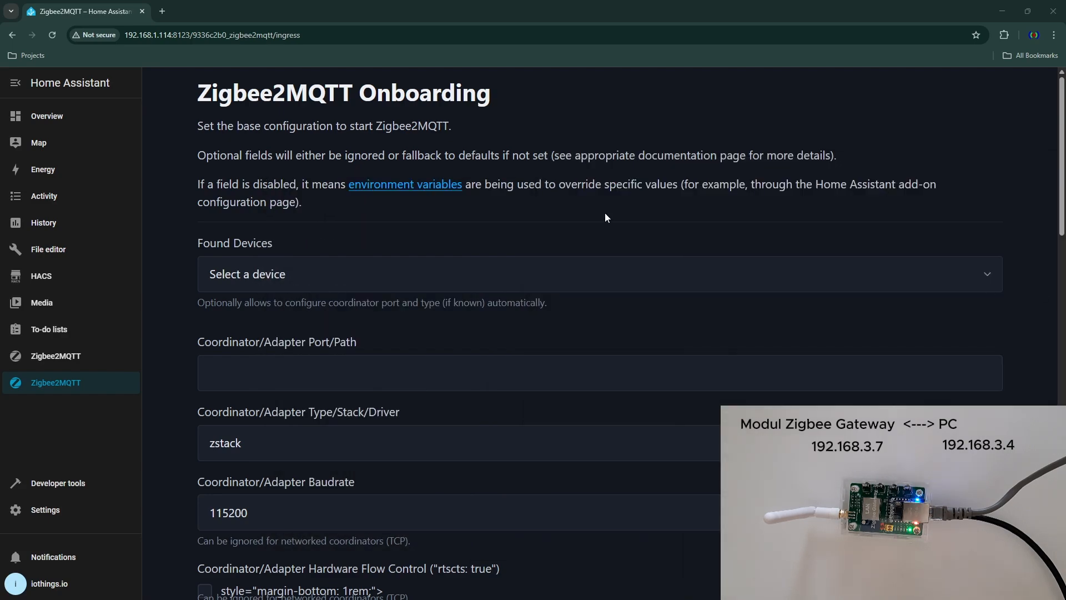
# - Log in to the Zigbee gateway's web configuration at 192.168.3.7 in a new browser tab and set its language to English
pyautogui.click(162, 11)
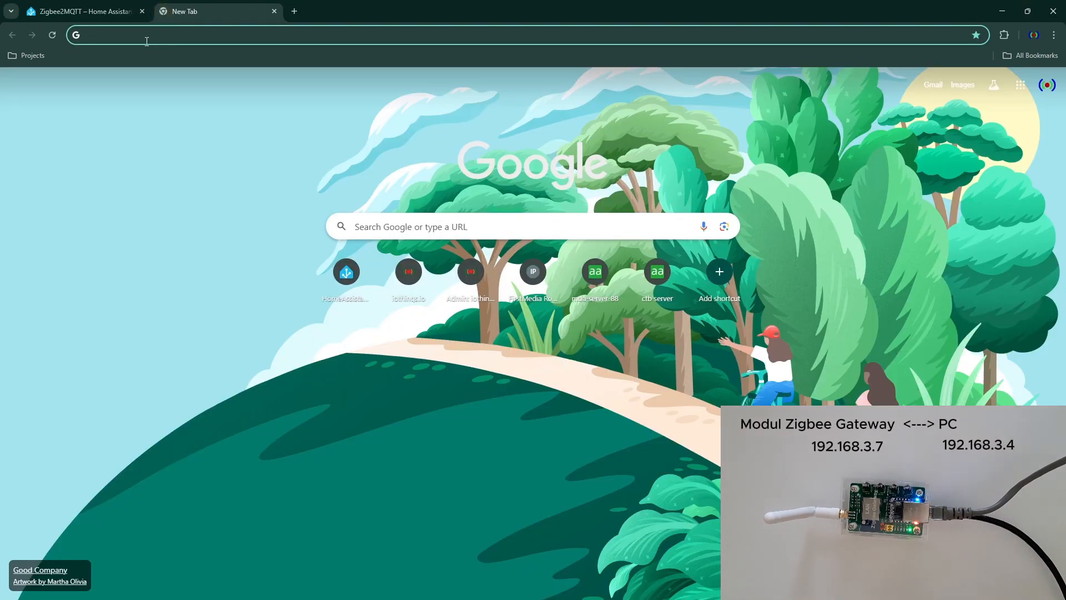
pyautogui.write('192')
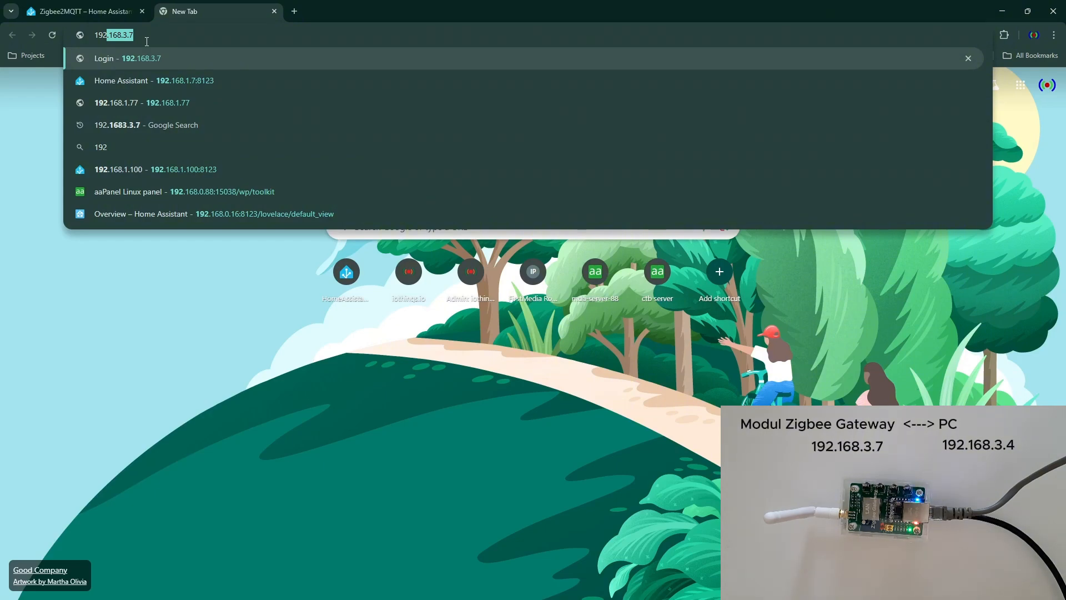
pyautogui.press('Right')
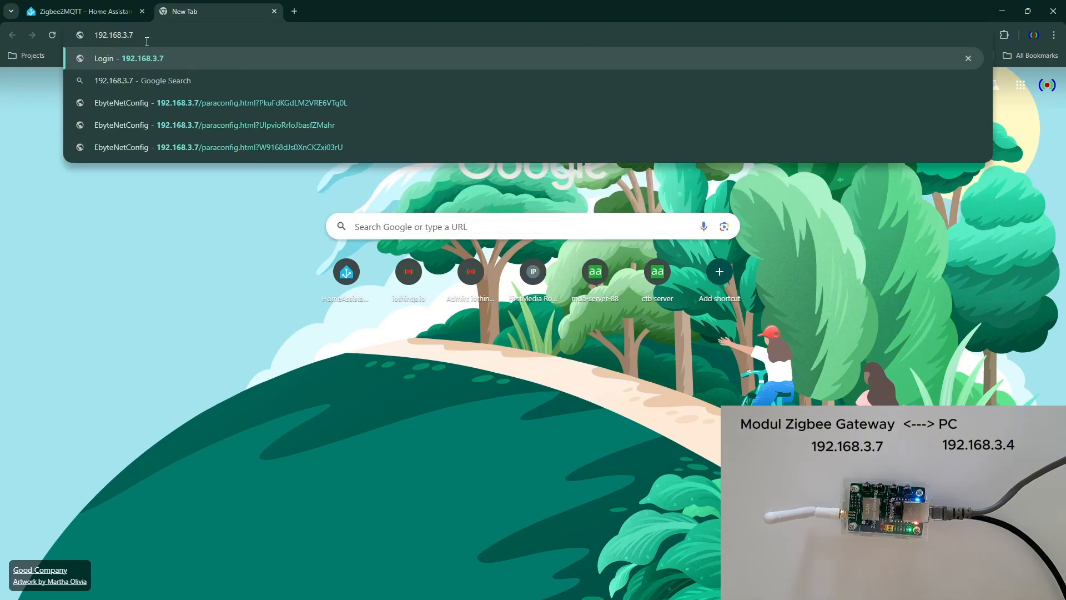
pyautogui.press('Return')
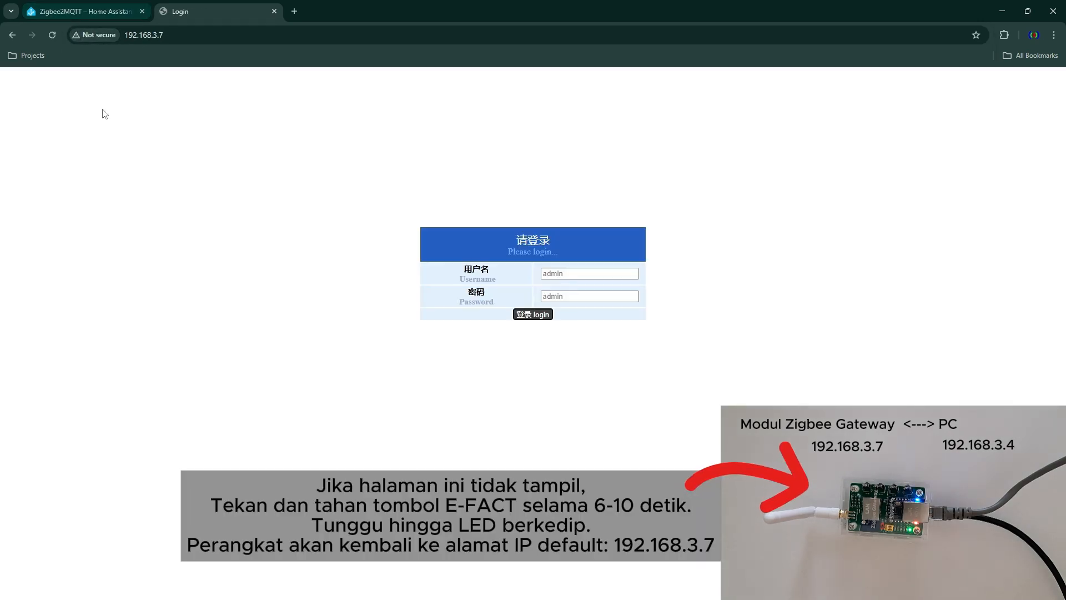
pyautogui.click(539, 315)
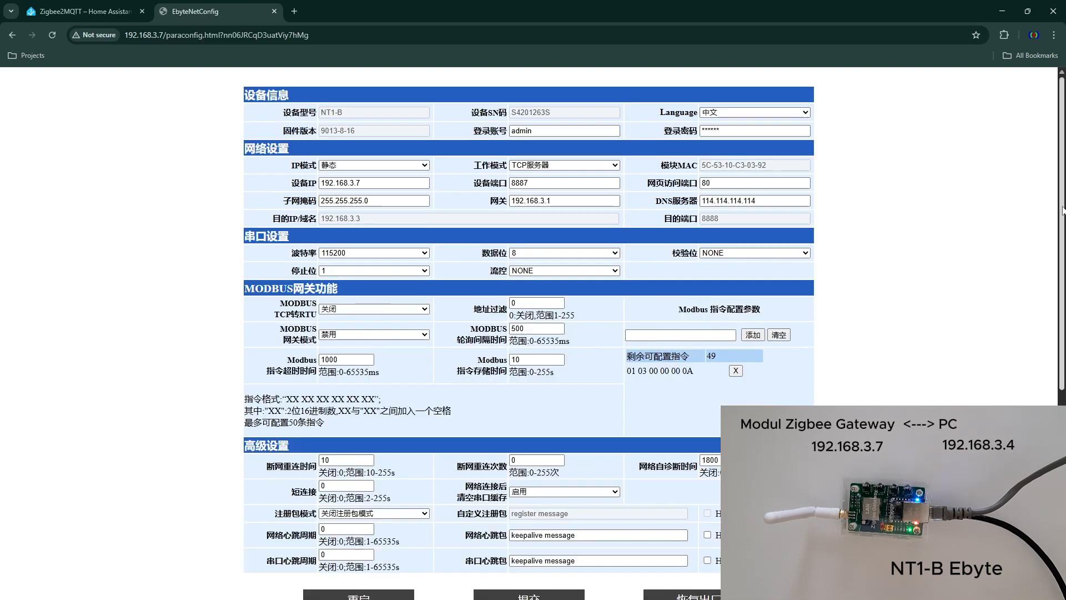
pyautogui.click(805, 113)
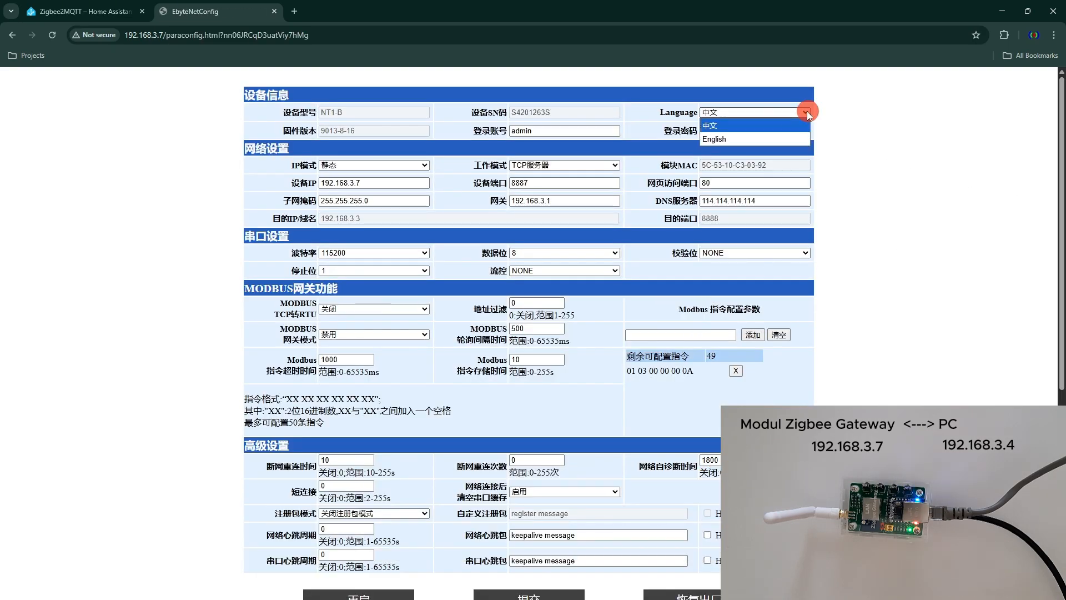
pyautogui.click(728, 138)
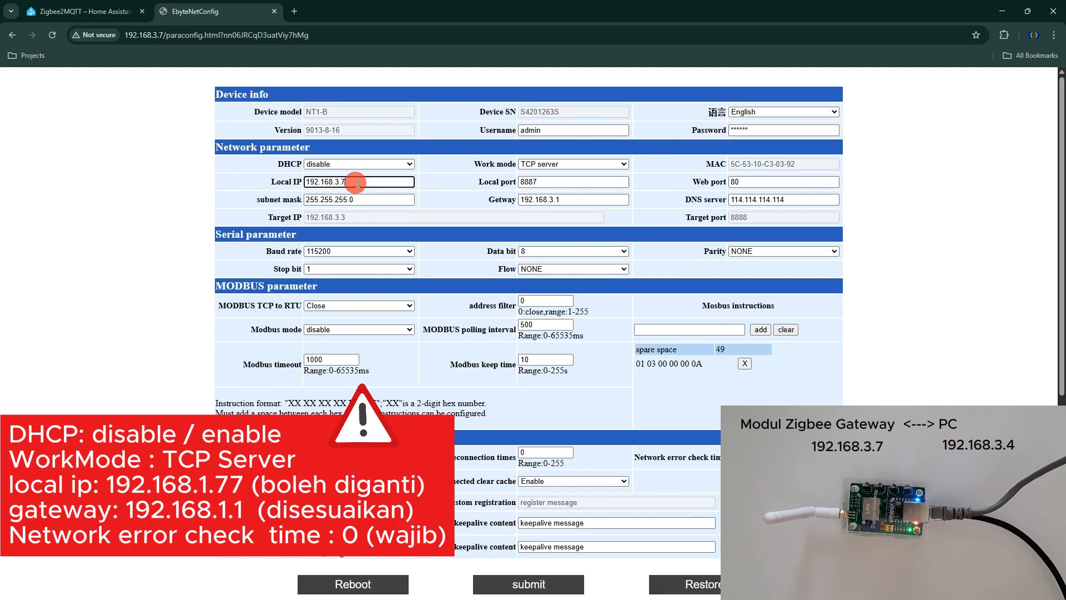
# - Keep DHCP disabled and set the gateway module's local IP to 192.168.1.77
pyautogui.click(410, 163)
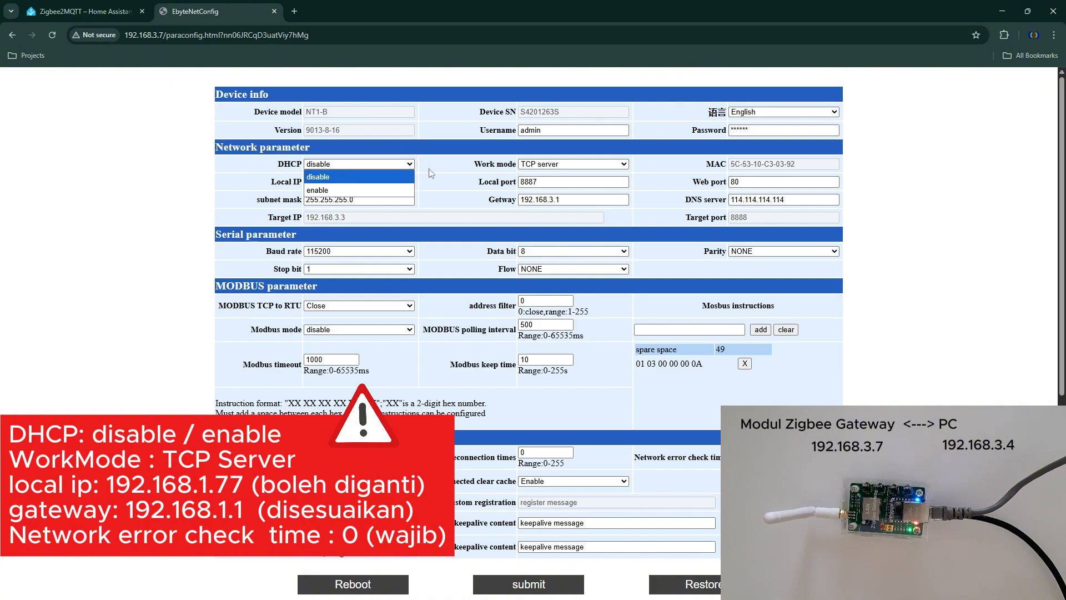
pyautogui.click(426, 168)
pyautogui.click(395, 183)
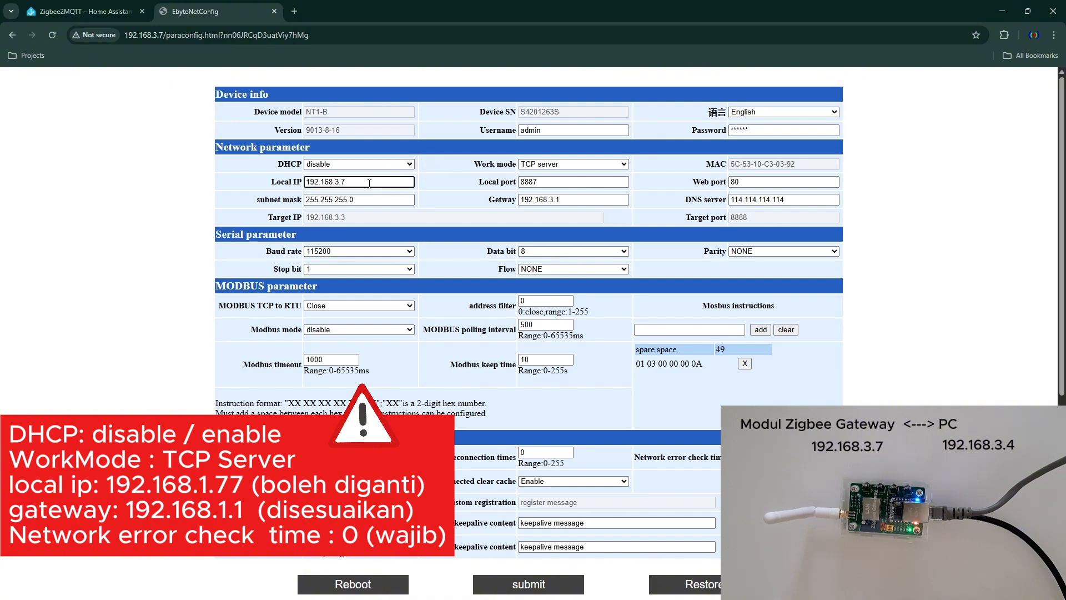
pyautogui.press('BackSpace')
pyautogui.write('.')
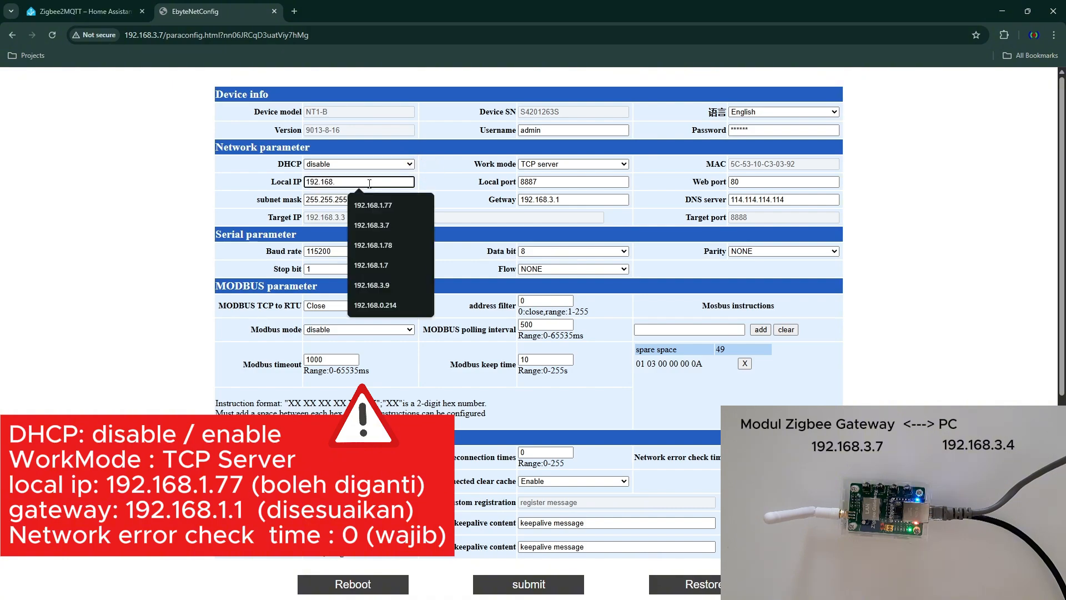
pyautogui.write('1')
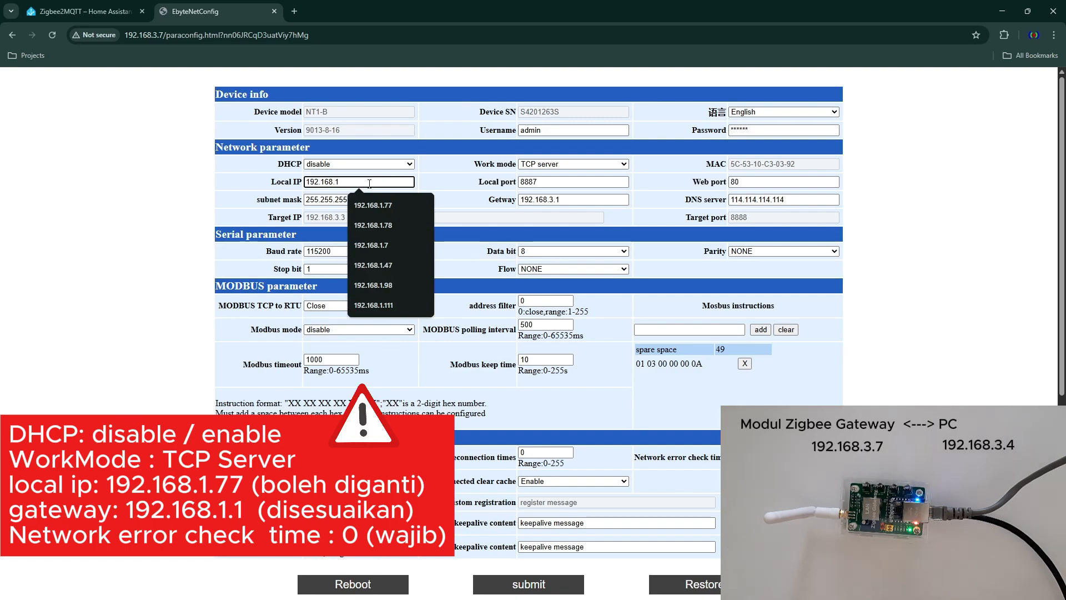
pyautogui.write('.77')
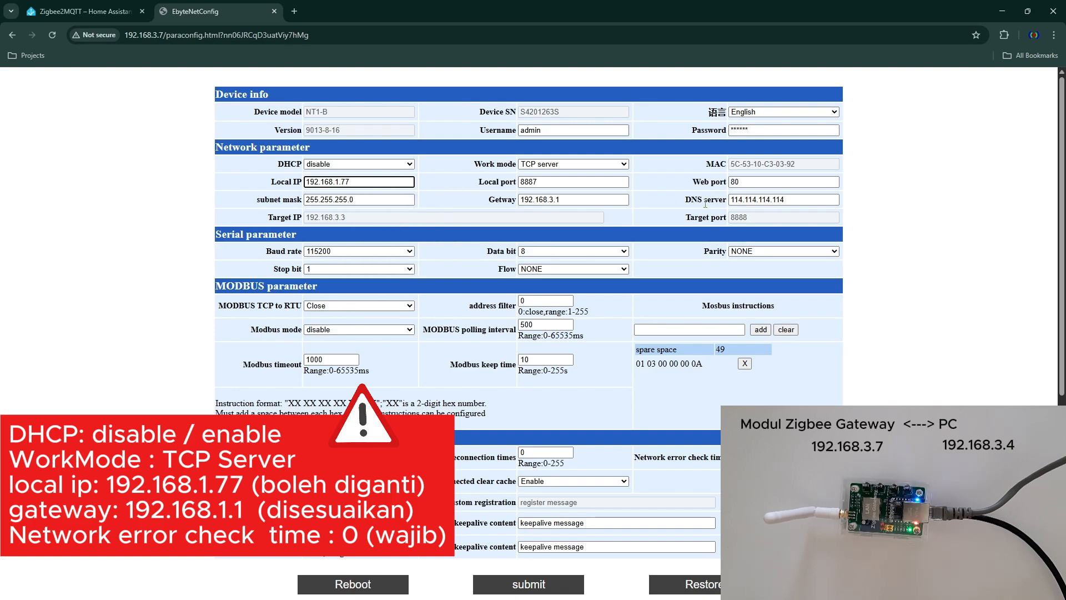
# - Set the module's network gateway address to 192.168.1.1
pyautogui.doubleClick(554, 199)
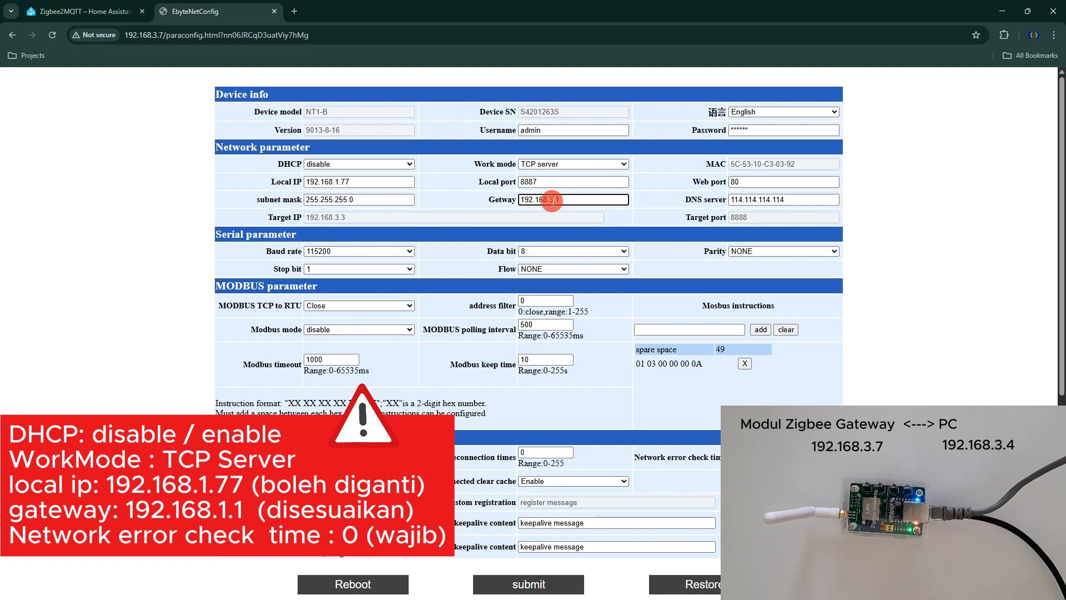
pyautogui.click(623, 200)
pyautogui.press('Left')
pyautogui.press('Left')
pyautogui.press('BackSpace')
pyautogui.write('1')
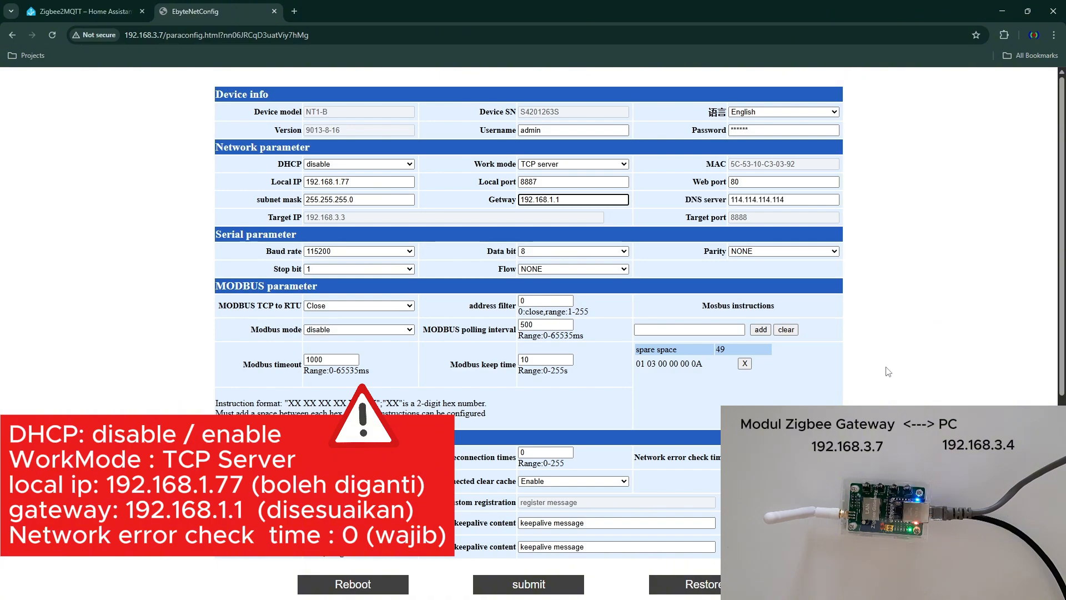
# - Set the network error check time to 0, review the parameters, and submit the module's configuration
pyautogui.scroll(-1, 913, 394)
pyautogui.scroll(-2, 913, 394)
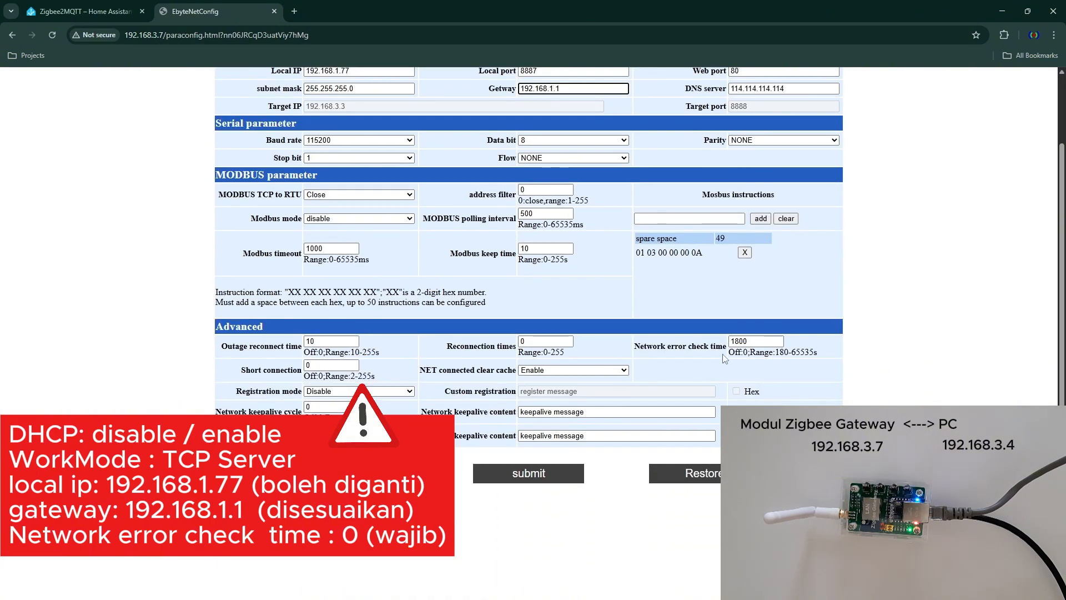
pyautogui.doubleClick(753, 342)
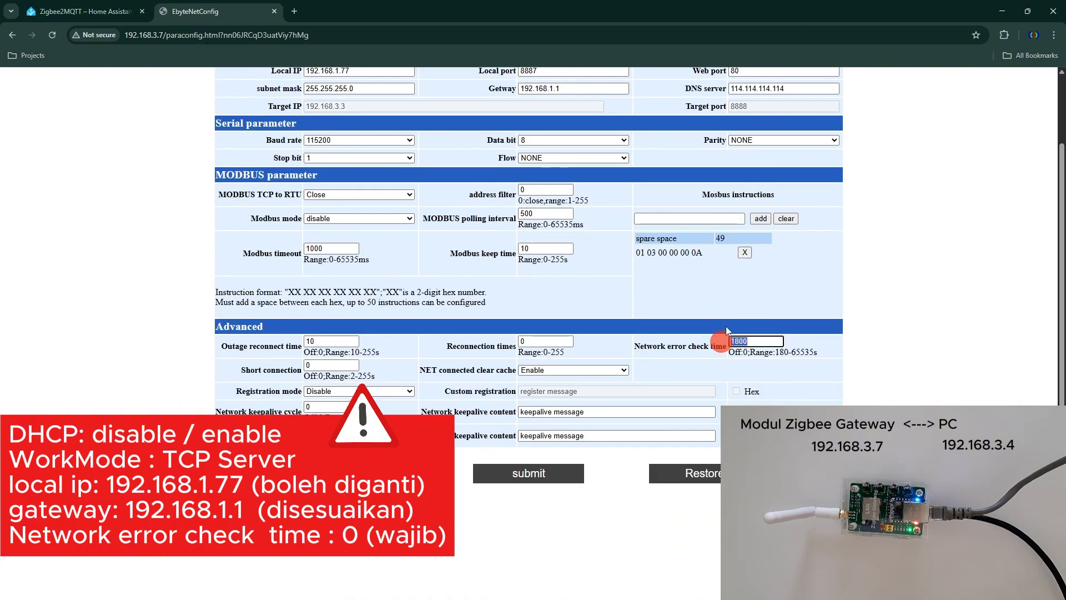
pyautogui.write('0')
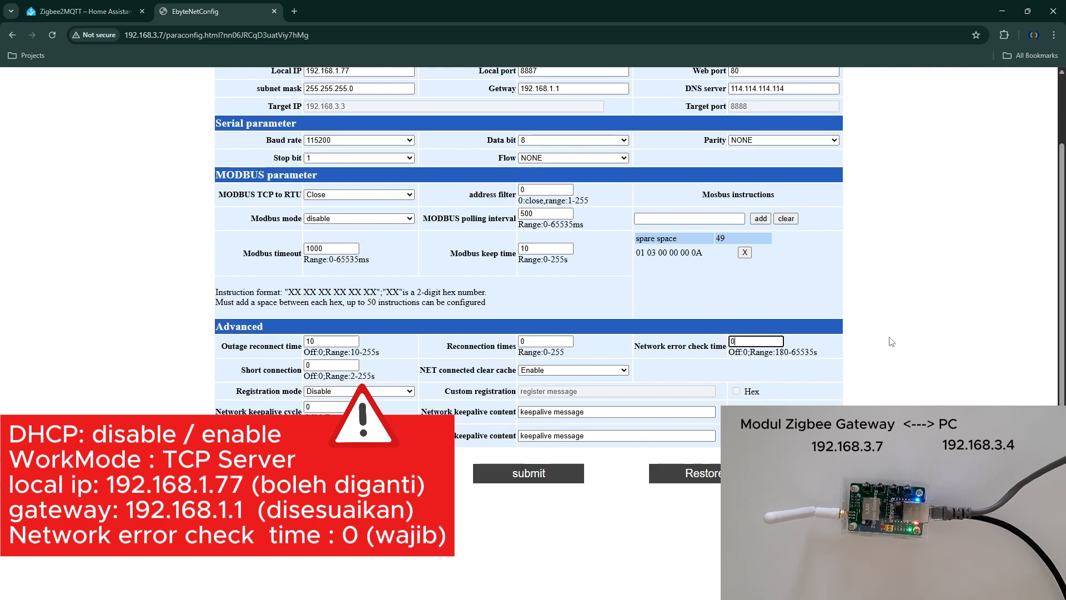
pyautogui.scroll(2, 891, 341)
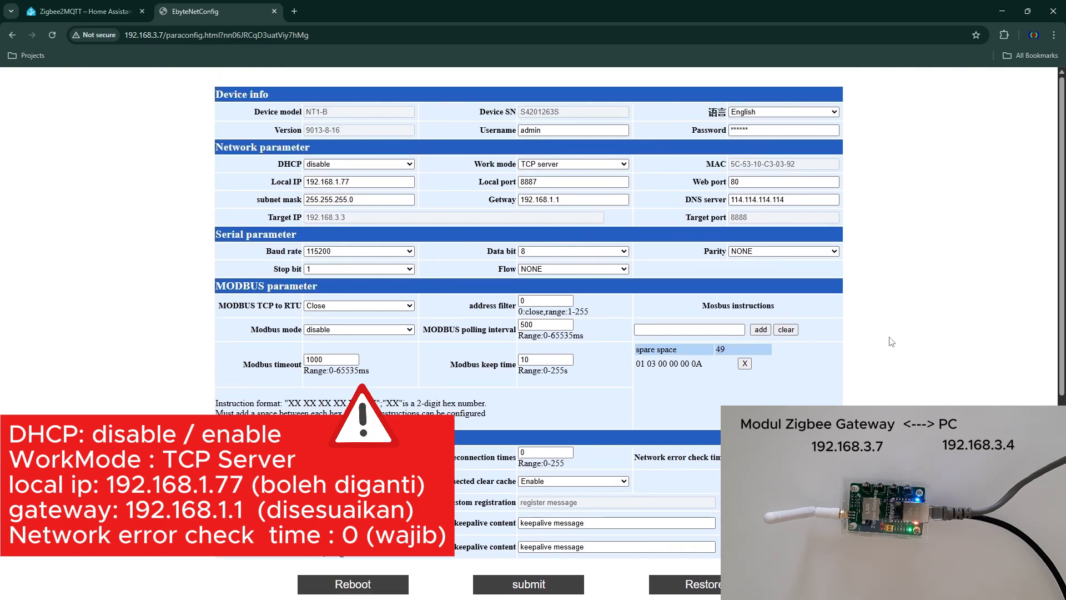
pyautogui.scroll(-3, 891, 341)
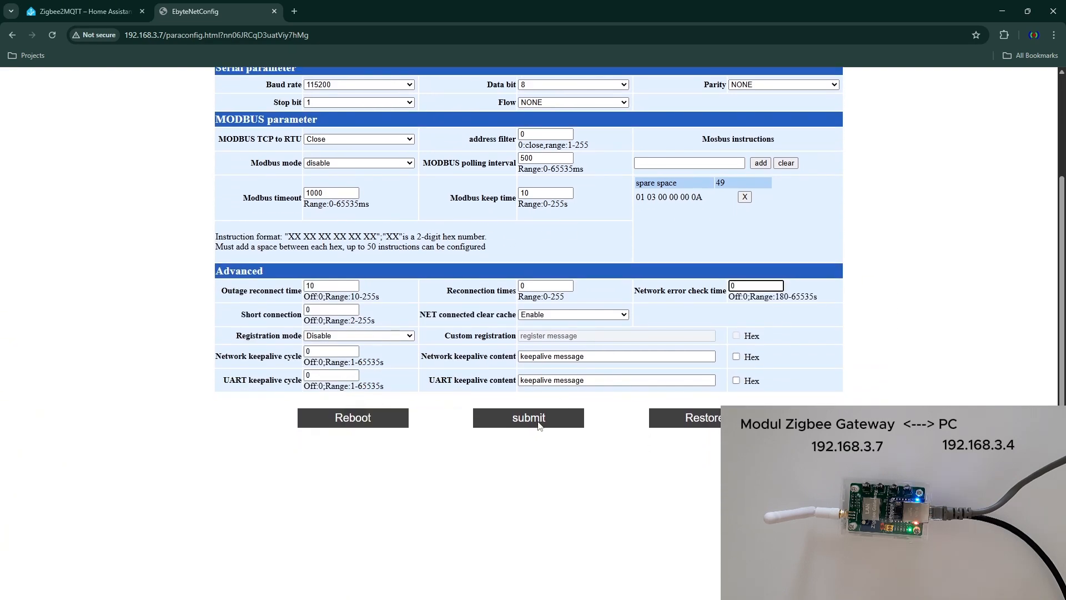
pyautogui.click(537, 422)
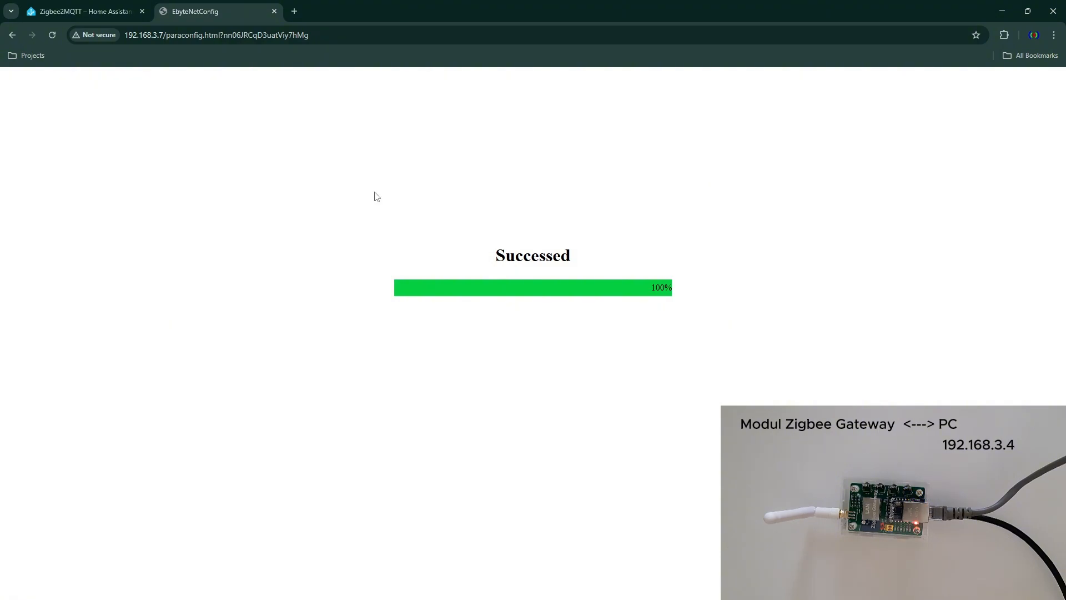
# - Return to the Zigbee2MQTT onboarding form and inspect its Found Devices and Coordinator/Adapter Port/Path fields
pyautogui.click(83, 11)
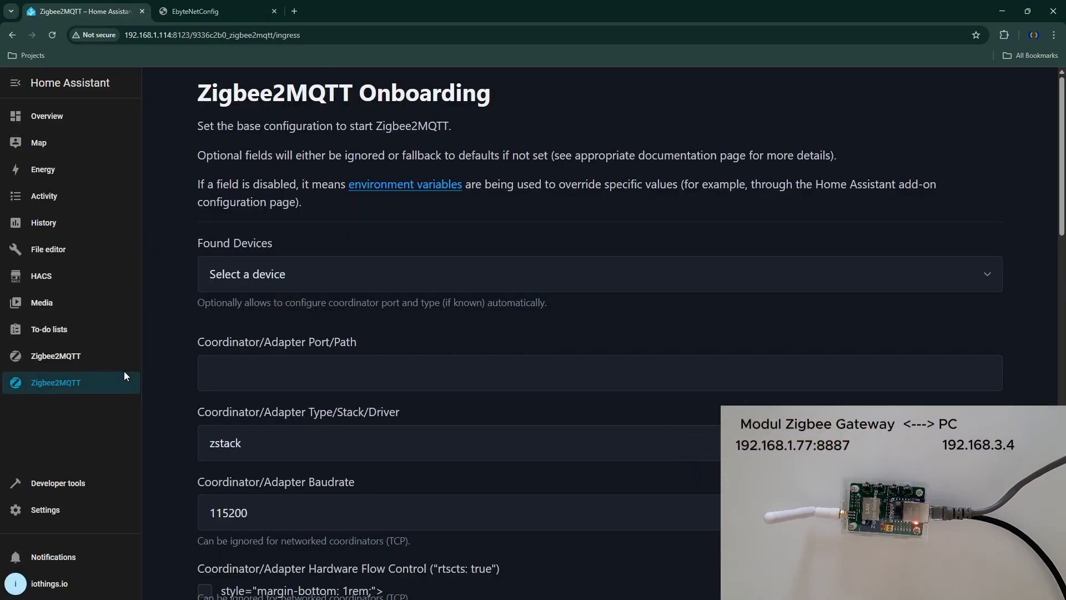
pyautogui.click(382, 279)
pyautogui.click(382, 278)
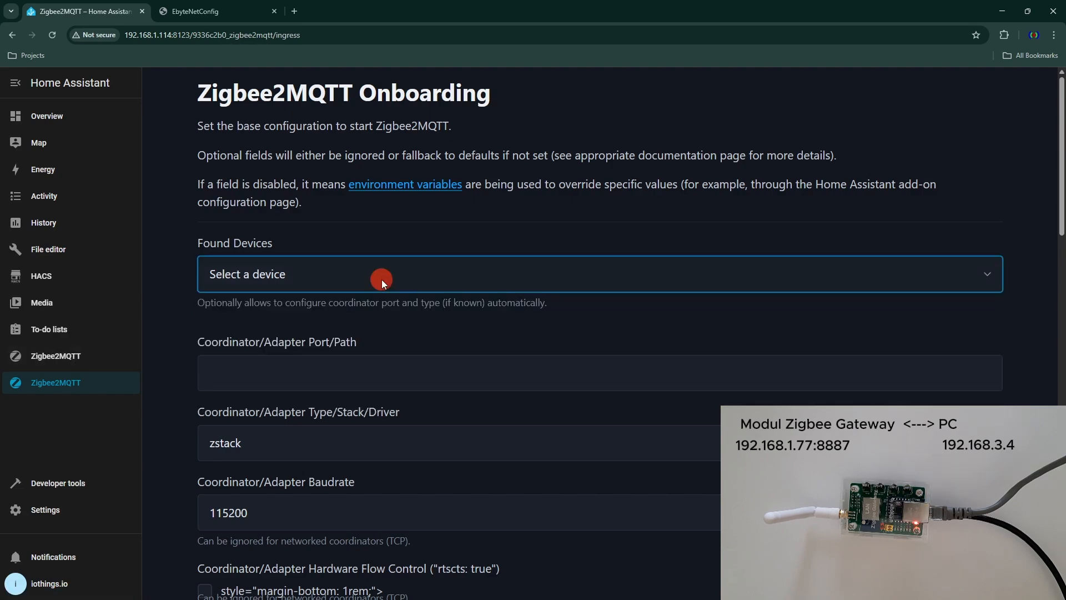
pyautogui.click(284, 375)
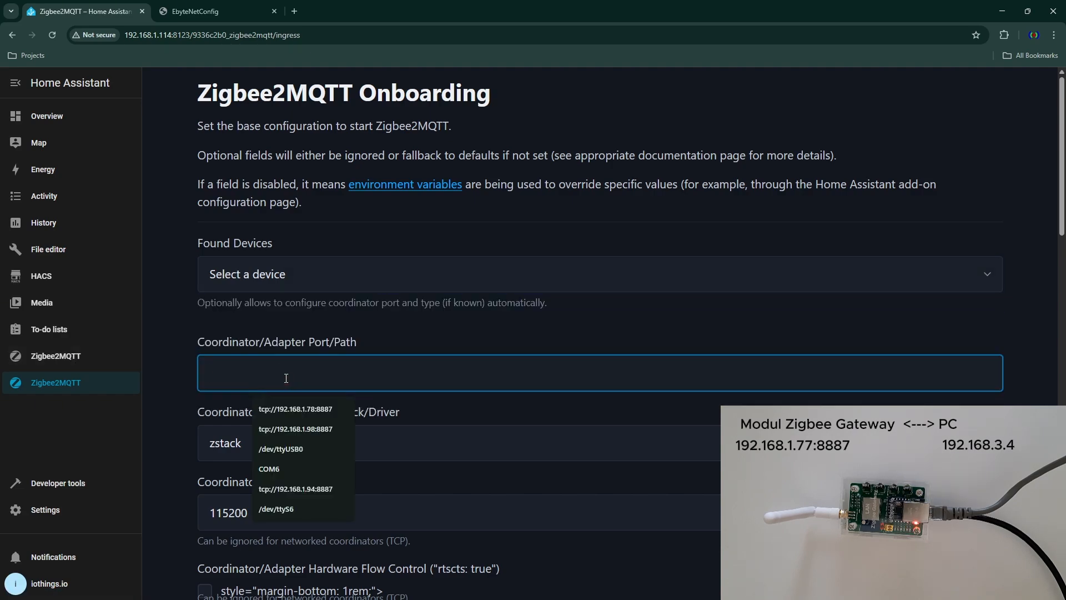
# - Try to reach the gateway module's web configuration at 192.168.1.77 from its existing browser tab
pyautogui.click(211, 11)
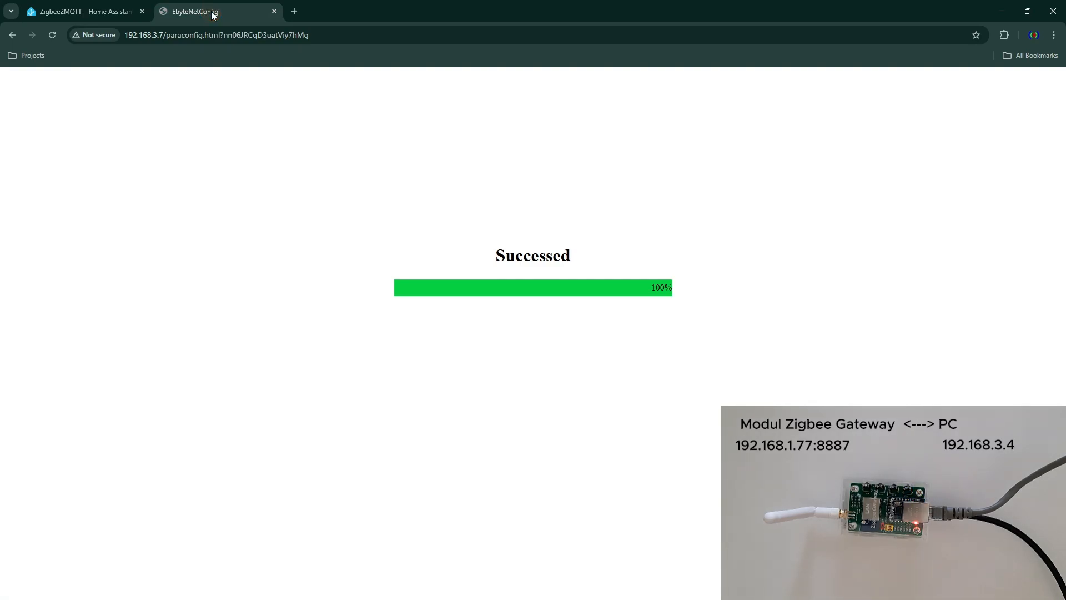
pyautogui.click(52, 35)
pyautogui.click(373, 34)
pyautogui.write('192.168.1.77')
pyautogui.press('Return')
pyautogui.click(51, 35)
pyautogui.click(183, 35)
pyautogui.press('Return')
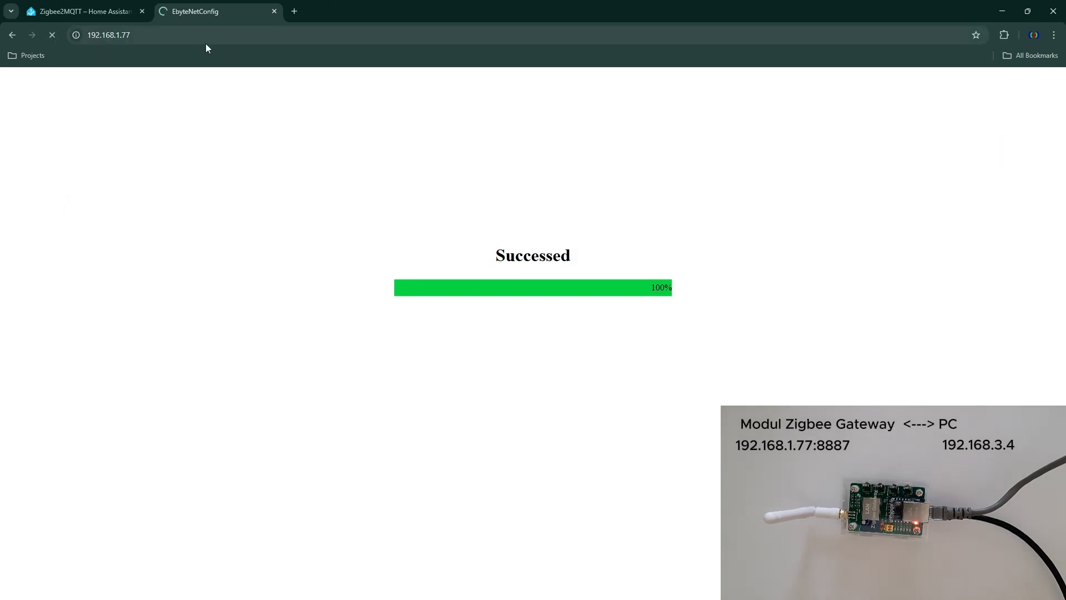
# - Retry loading 192.168.1.77 in a fresh browser tab, and close that tab
pyautogui.click(274, 11)
pyautogui.hotkey('ctrl', 't')
pyautogui.write('192.168.1.7')
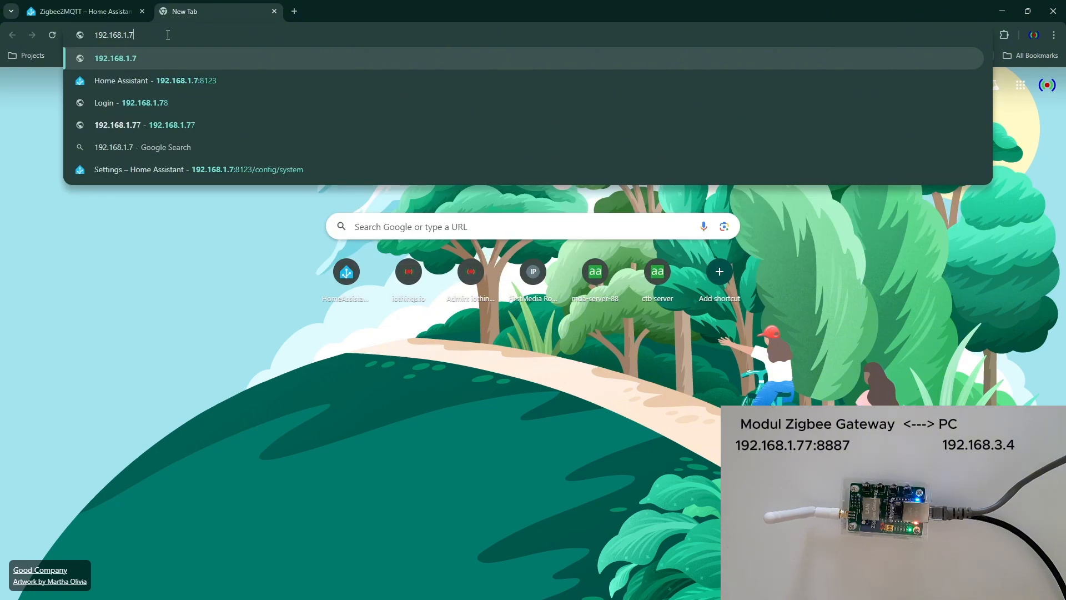
pyautogui.write('7')
pyautogui.press('Return')
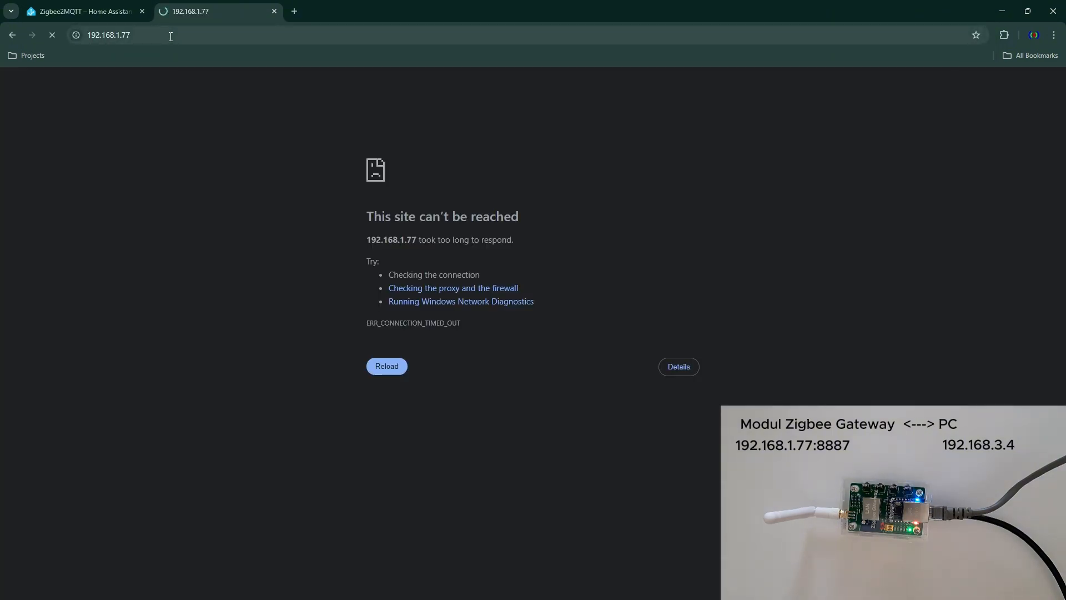
pyautogui.click(274, 11)
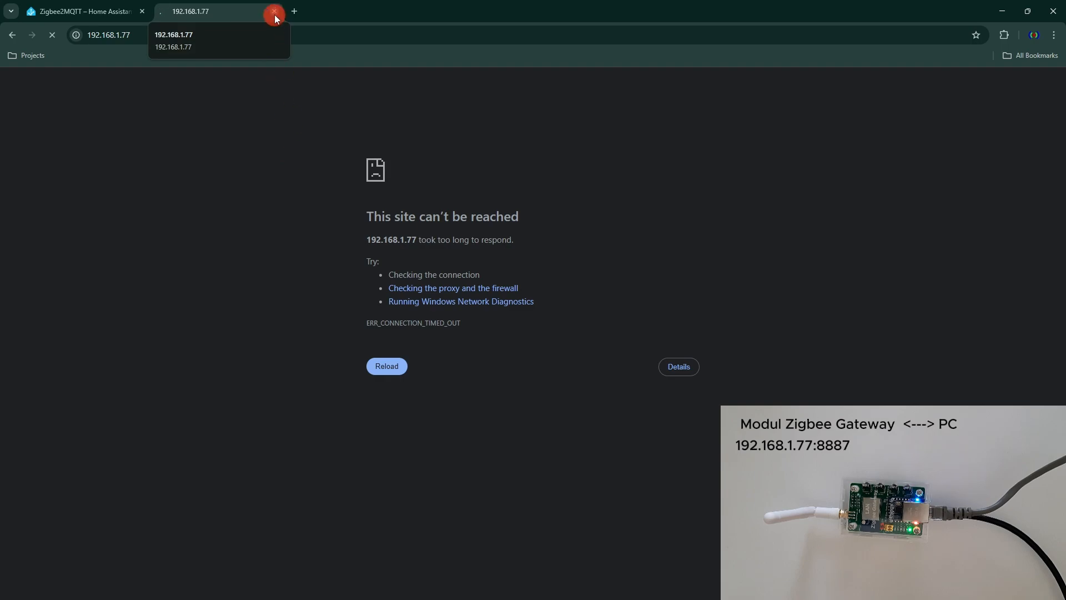
pyautogui.click(274, 12)
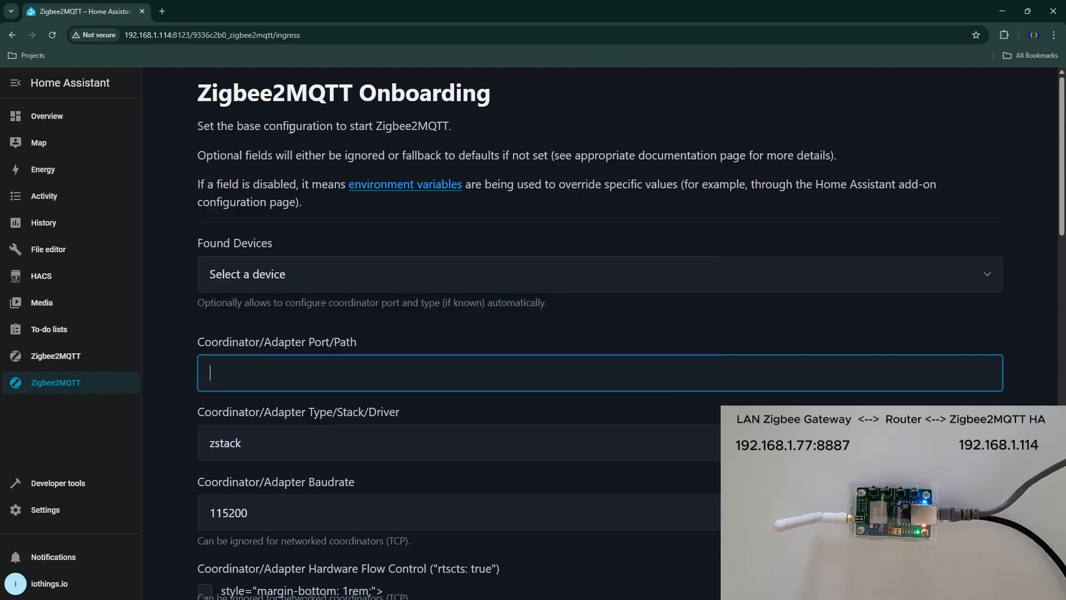
# - Open 192.168.1.77 in a new browser tab and log in to the gateway module's web configuration
pyautogui.click(265, 380)
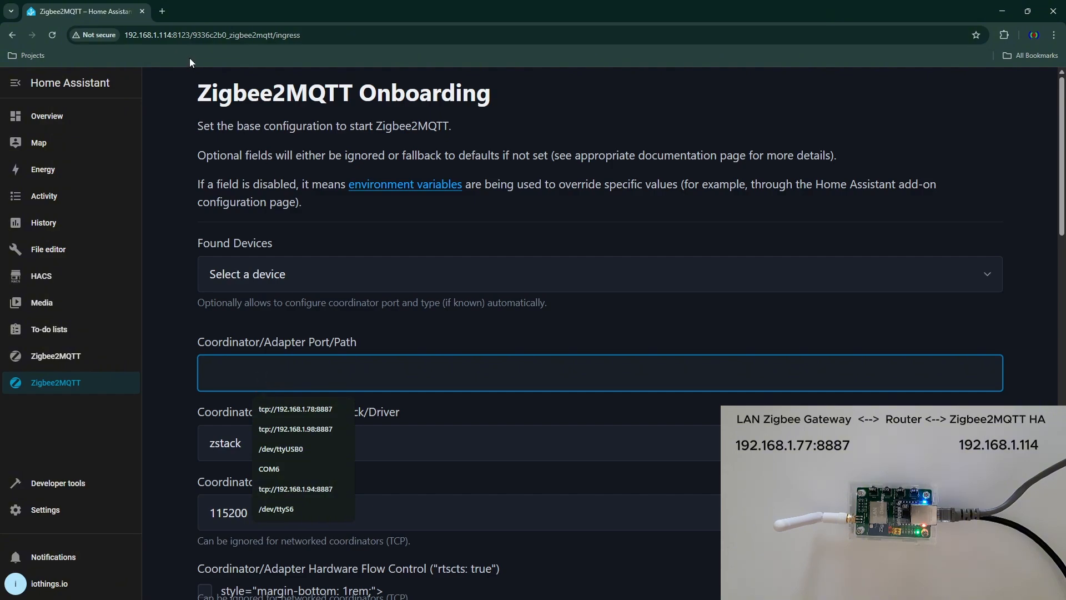
pyautogui.click(162, 11)
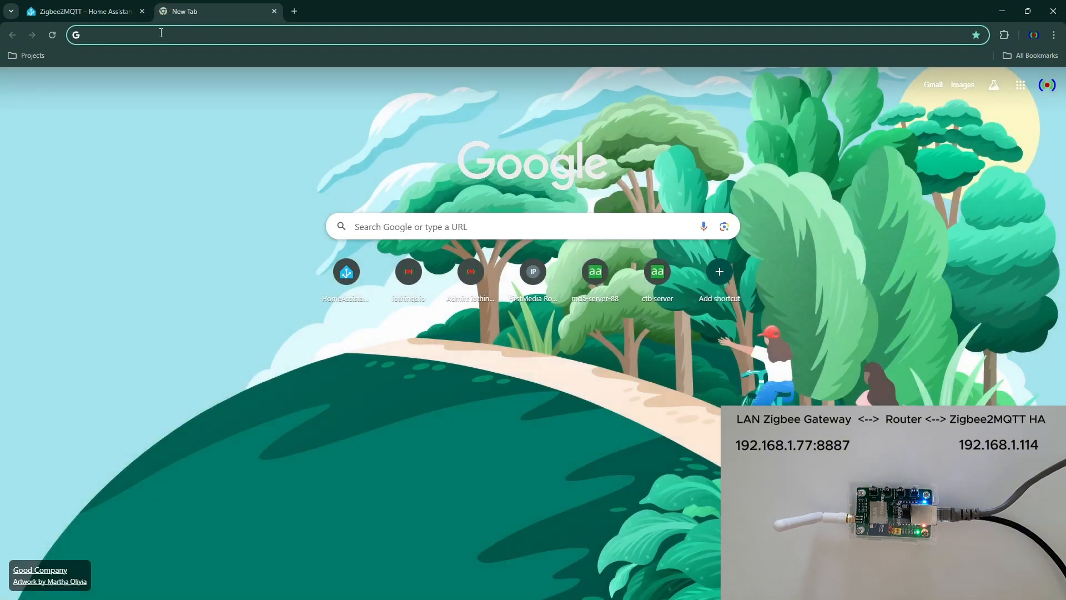
pyautogui.write('192')
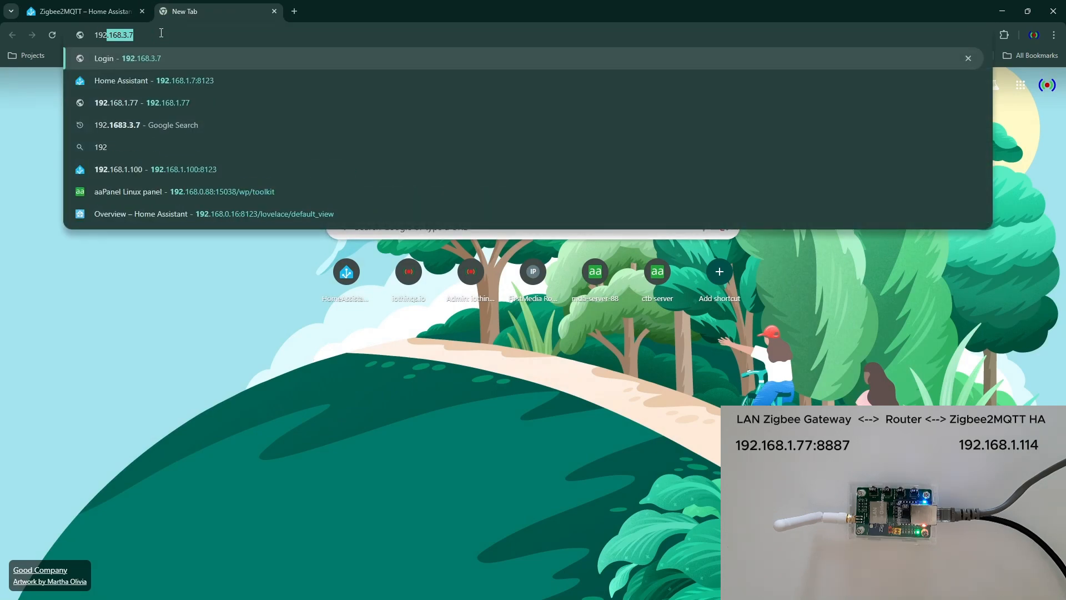
pyautogui.press('Right')
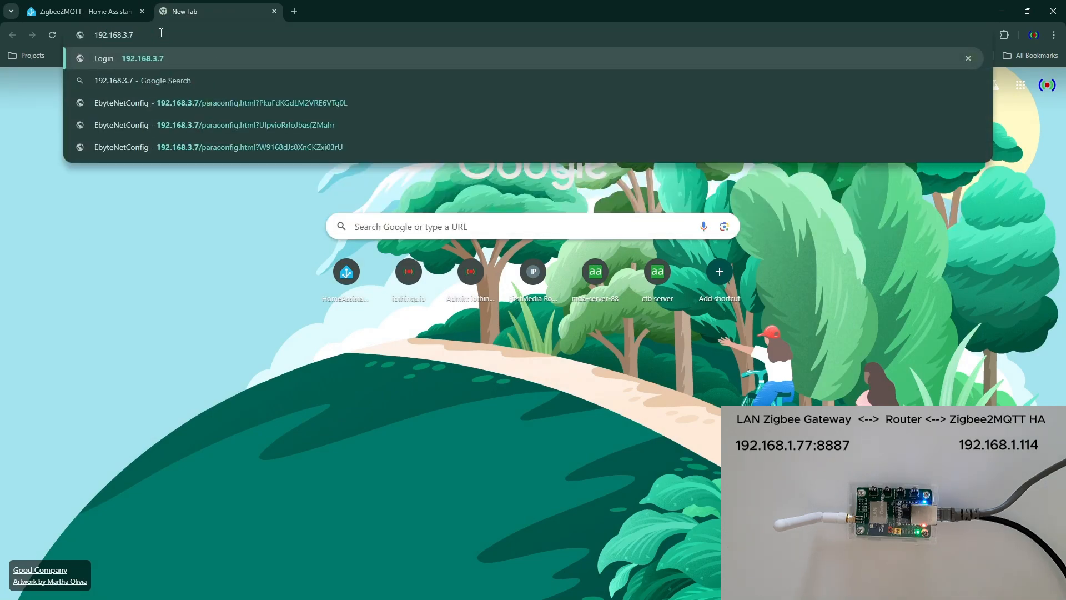
pyautogui.press('BackSpace')
pyautogui.press('BackSpace')
pyautogui.press('BackSpace')
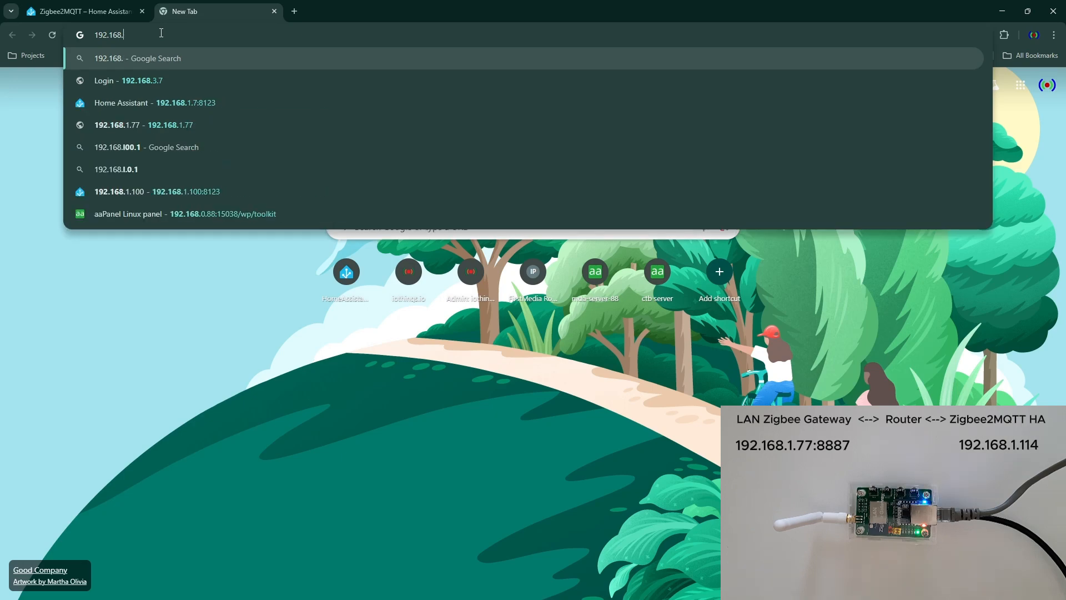
pyautogui.write('1.')
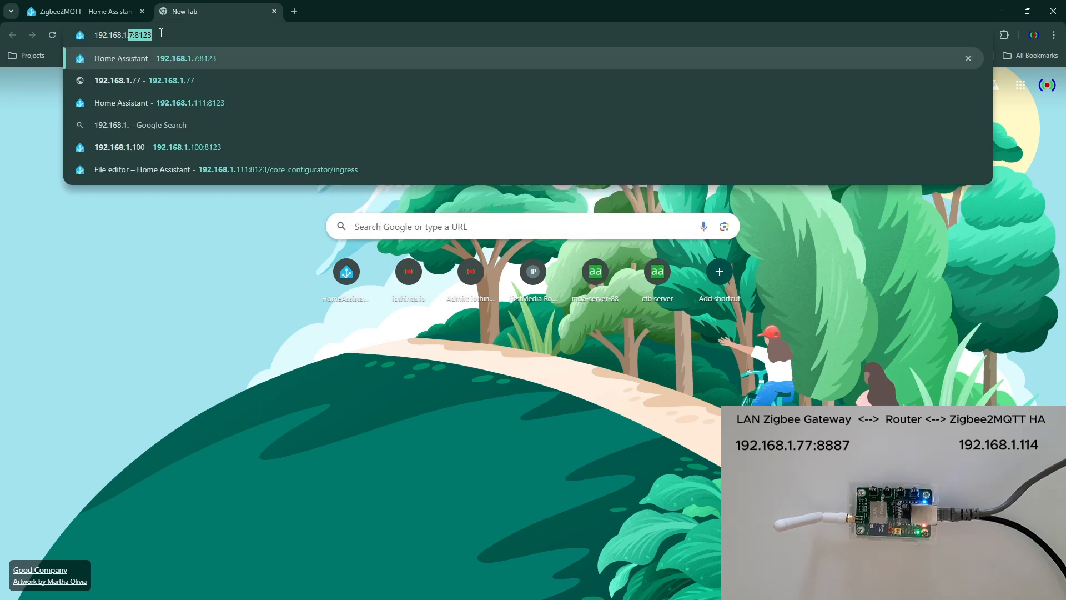
pyautogui.write('77')
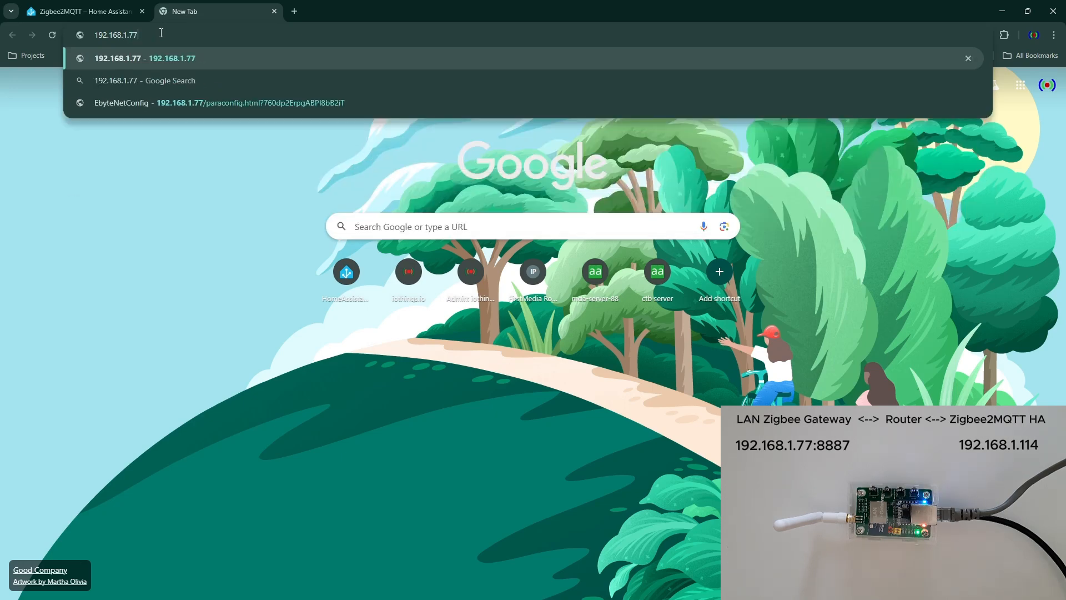
pyautogui.press('Return')
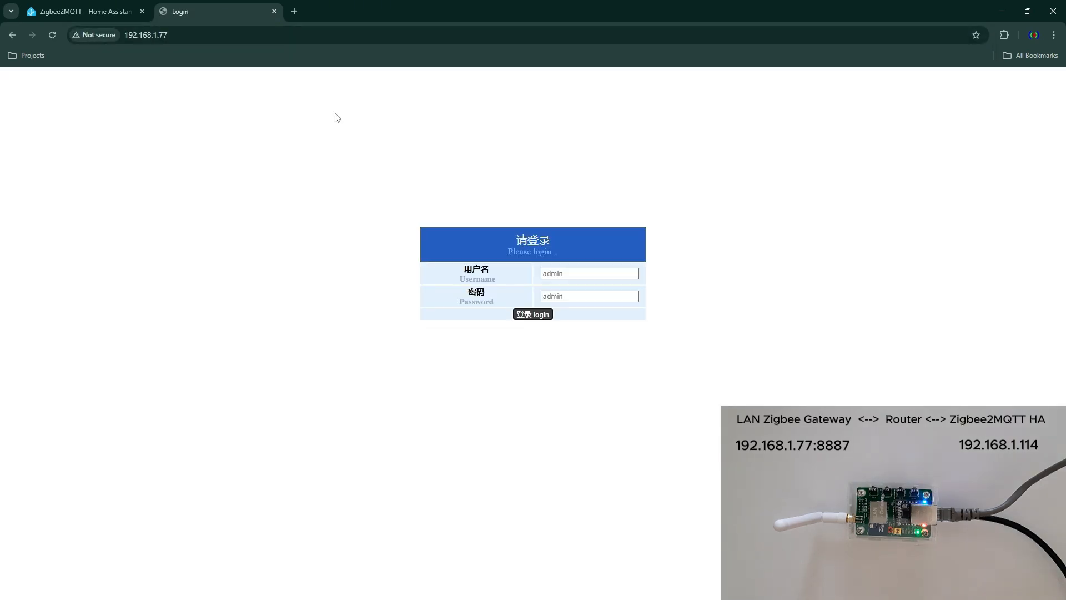
pyautogui.click(543, 312)
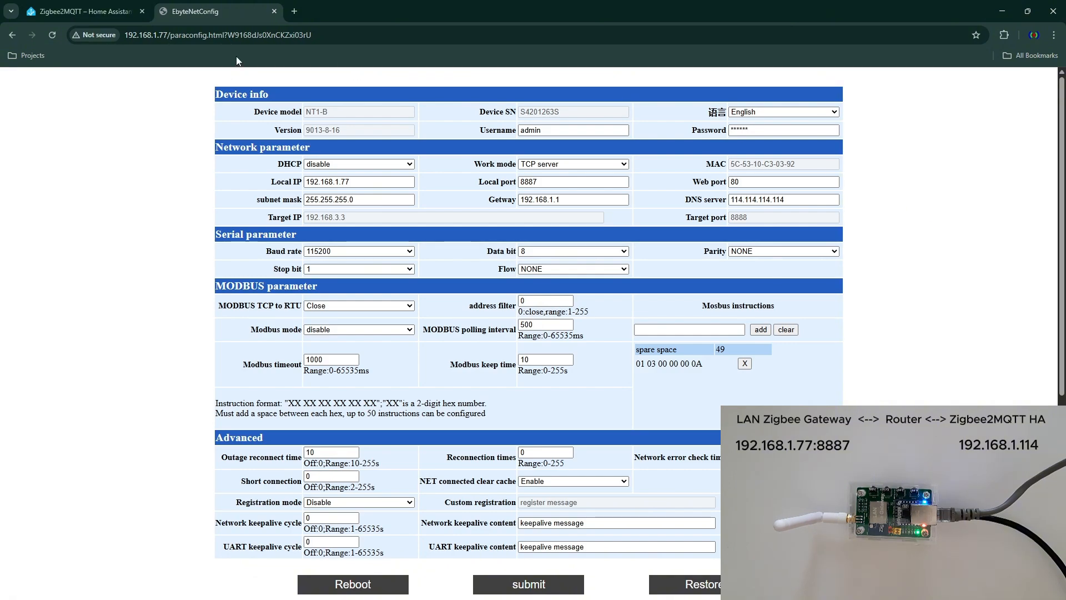
# - Set the onboarding form's Coordinator/Adapter Port/Path to tcp://192.168.1.77:8887 and check it against the gateway's local IP and port
pyautogui.click(117, 11)
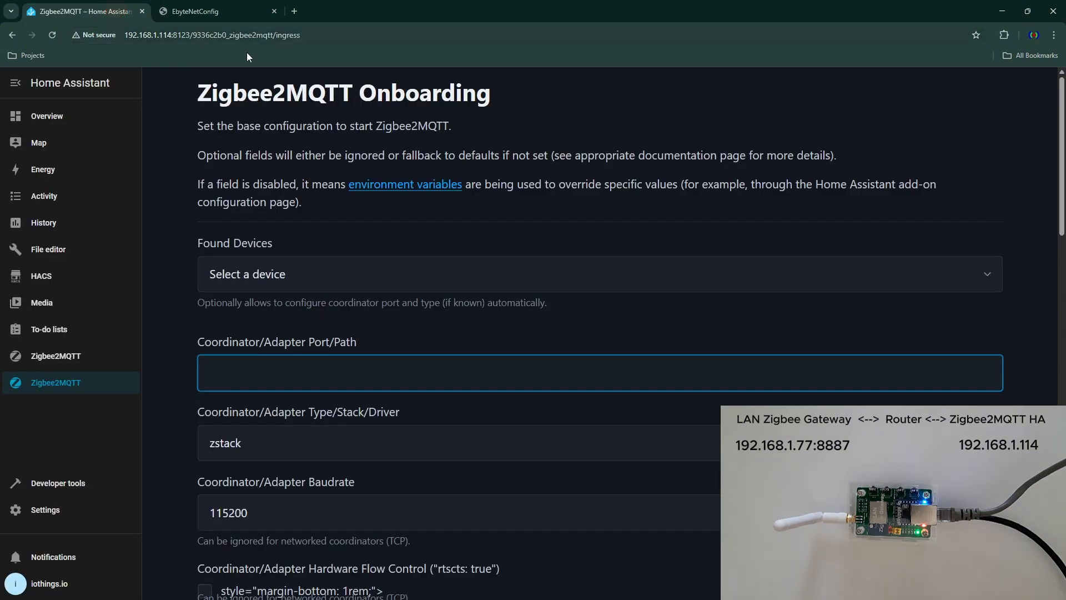
pyautogui.click(396, 380)
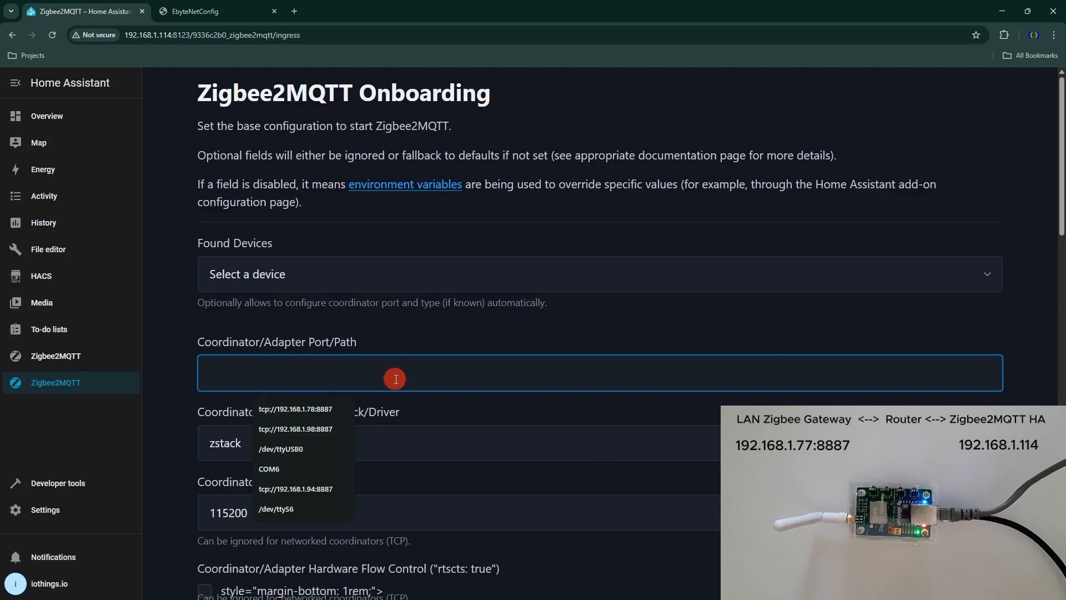
pyautogui.click(319, 412)
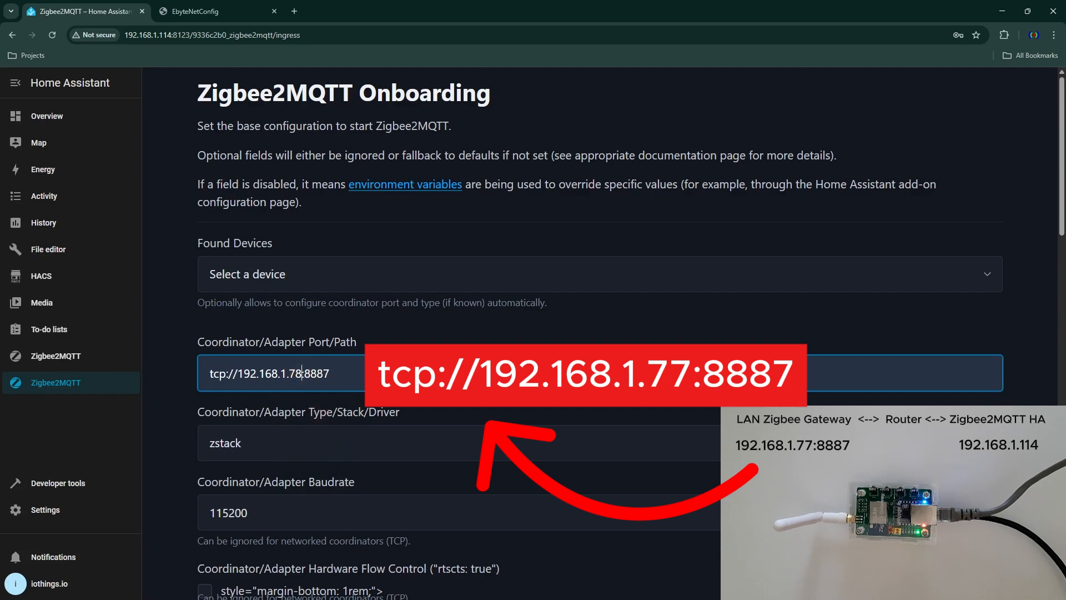
pyautogui.press('BackSpace')
pyautogui.write('7')
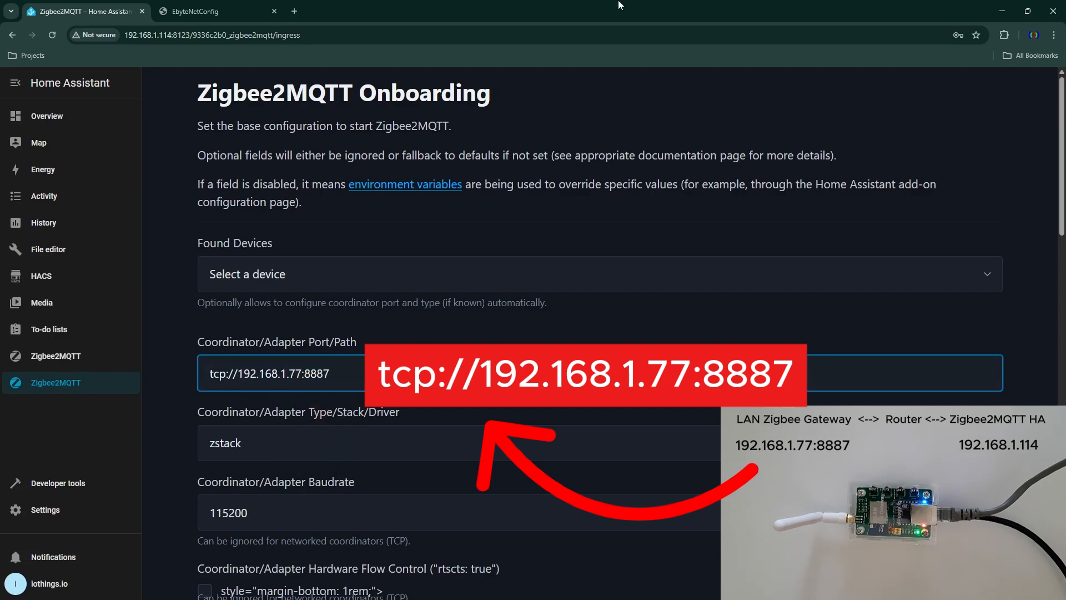
pyautogui.click(200, 15)
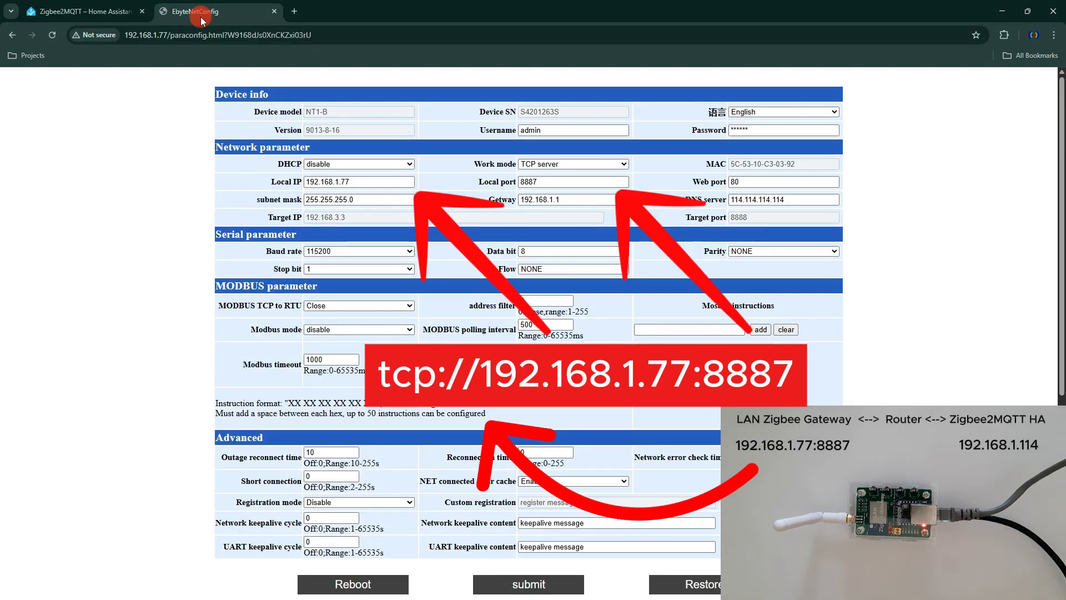
pyautogui.click(100, 12)
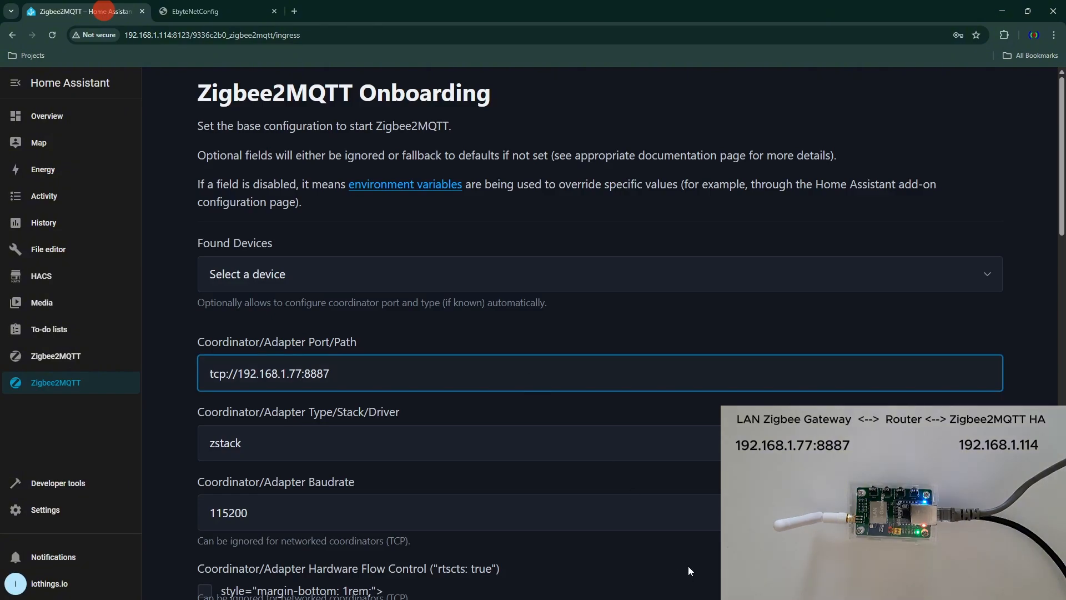
# - Review the remaining Zigbee2MQTT onboarding settings, submit the form, and dismiss the browser's offer to save the password
pyautogui.scroll(-7, 685, 432)
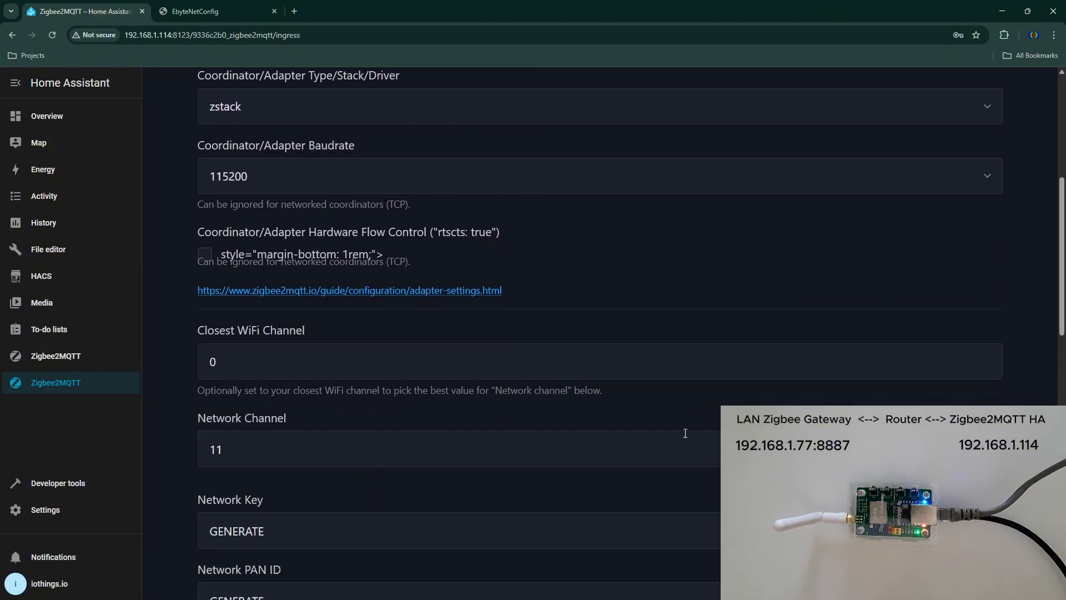
pyautogui.scroll(-10, 683, 436)
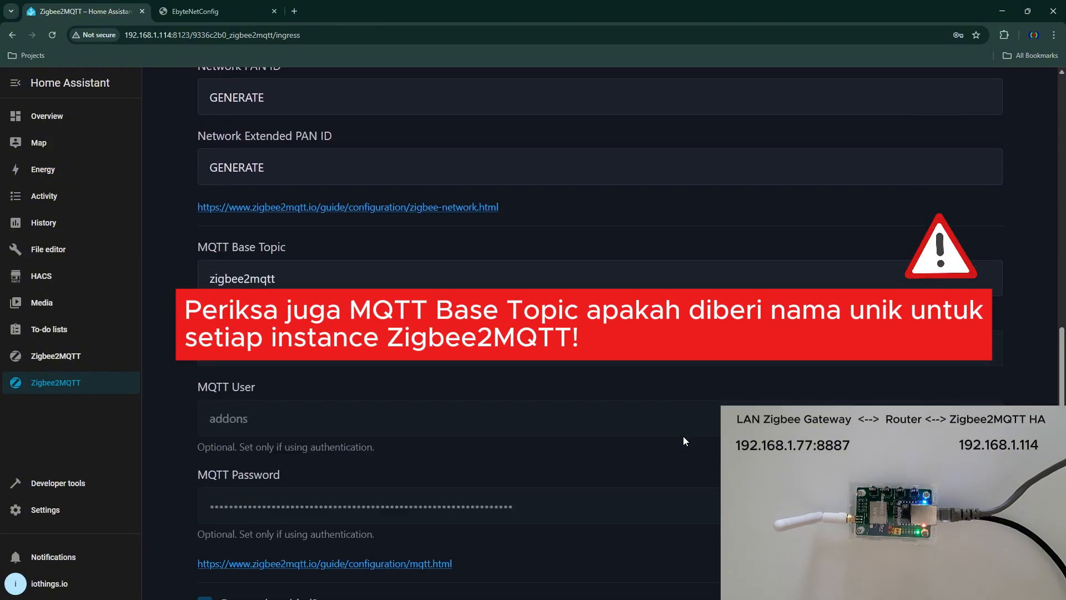
pyautogui.scroll(-5, 684, 441)
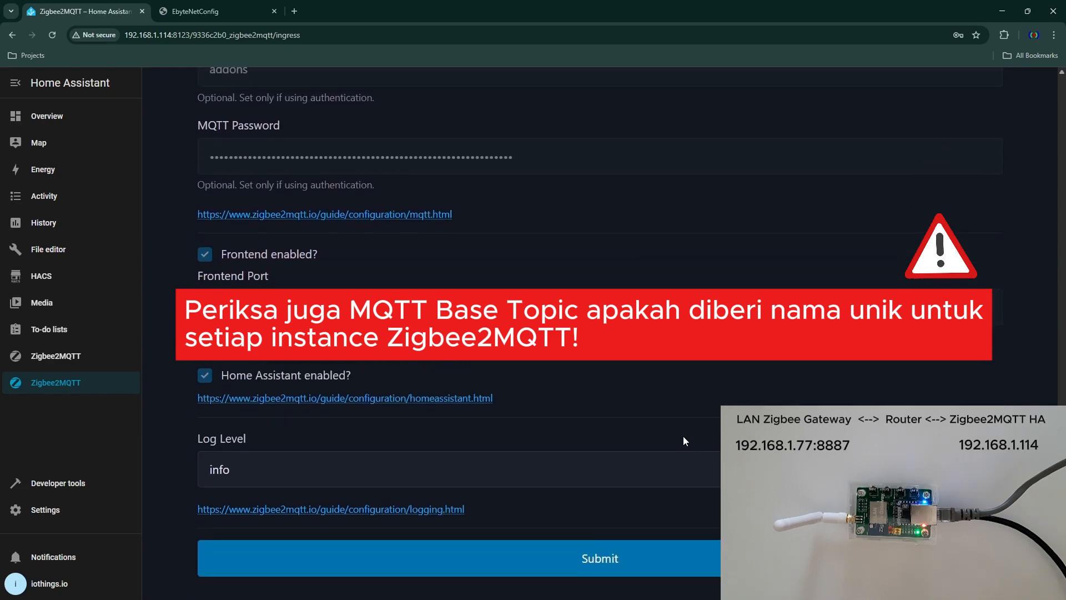
pyautogui.click(614, 559)
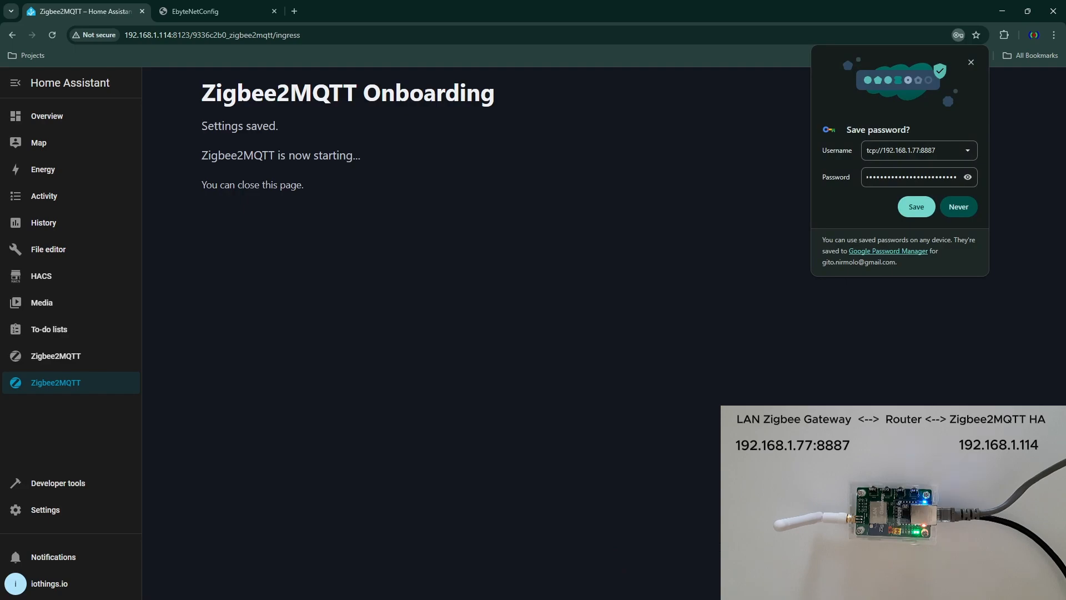
pyautogui.click(971, 61)
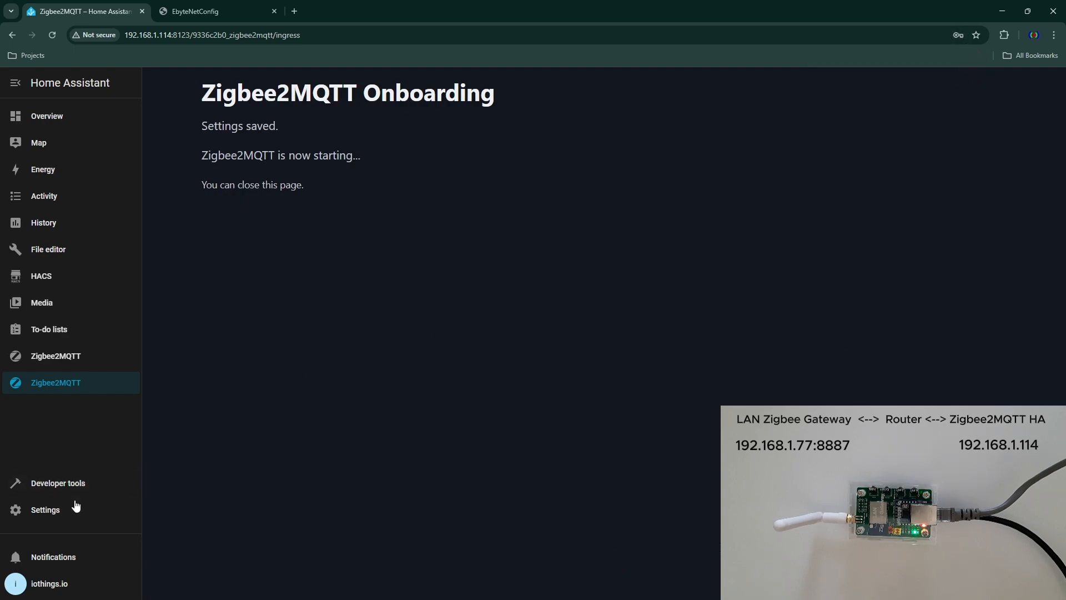
# - Open the second Zigbee2MQTT add-on from Home Assistant's add-ons and examine its log for startup activity
pyautogui.click(55, 515)
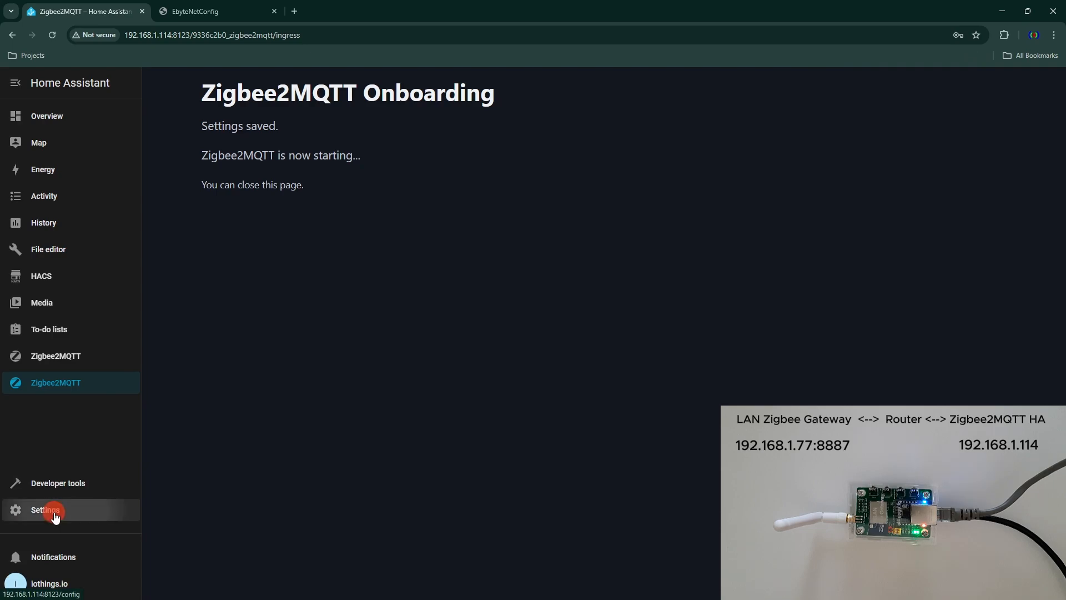
pyautogui.click(512, 298)
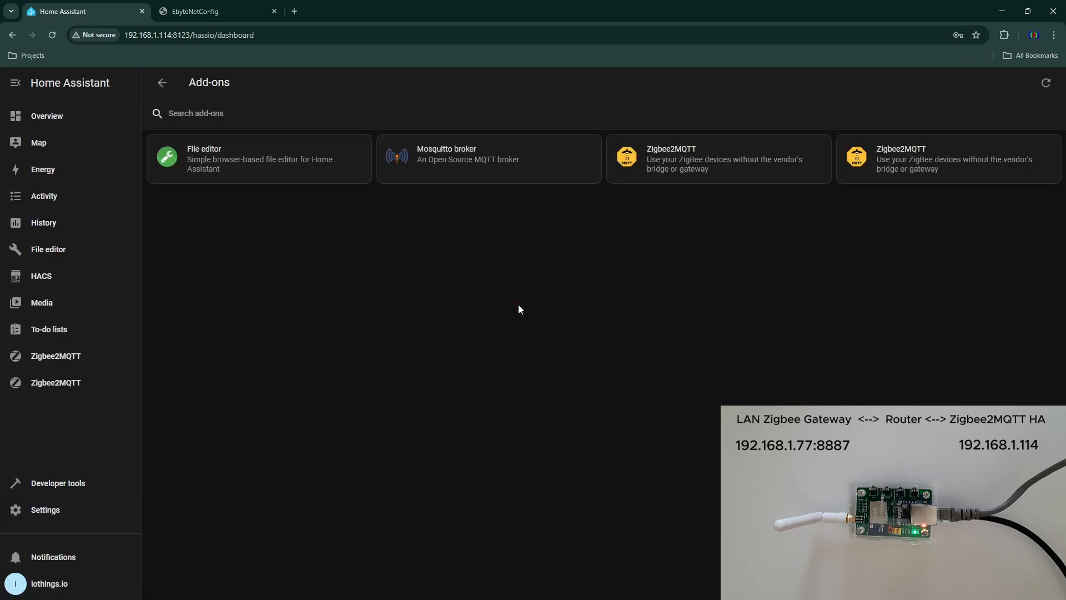
pyautogui.click(906, 147)
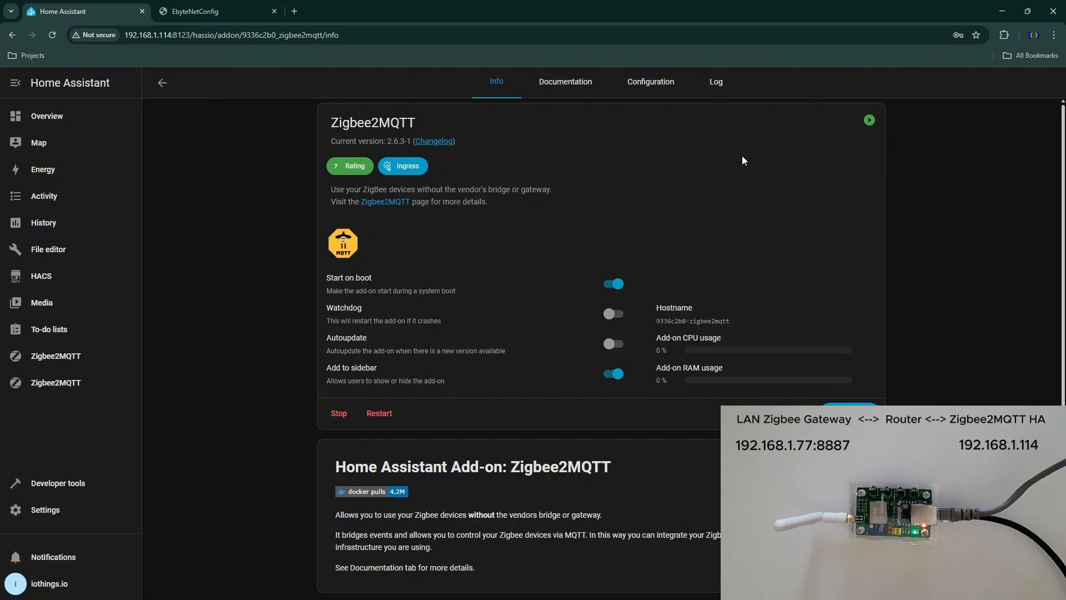
pyautogui.click(716, 81)
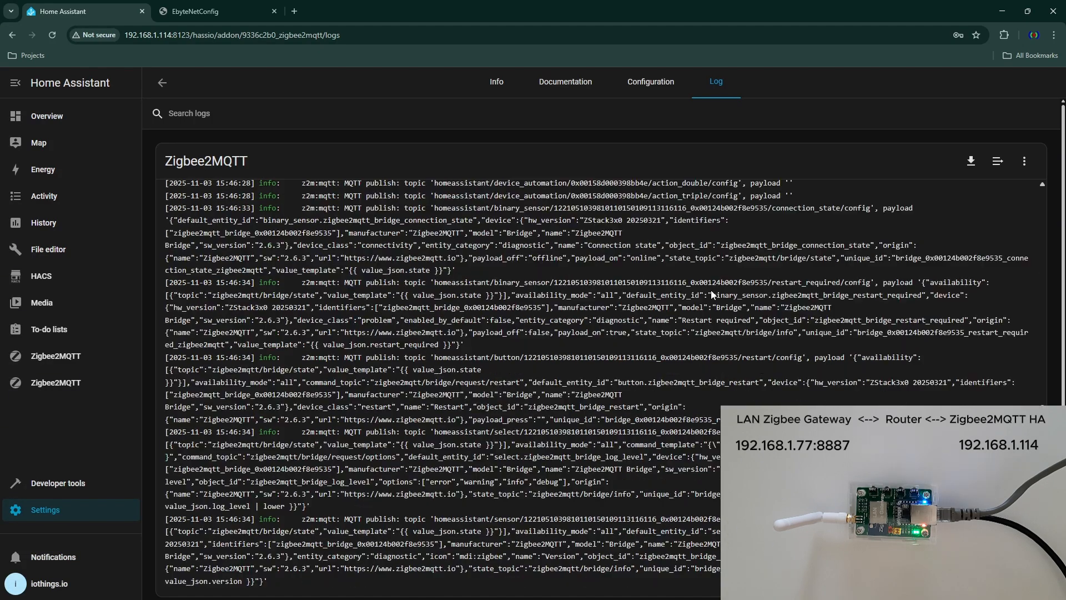
# - Open the second Zigbee2MQTT instance's web interface and permit devices to join through all routers
pyautogui.click(67, 382)
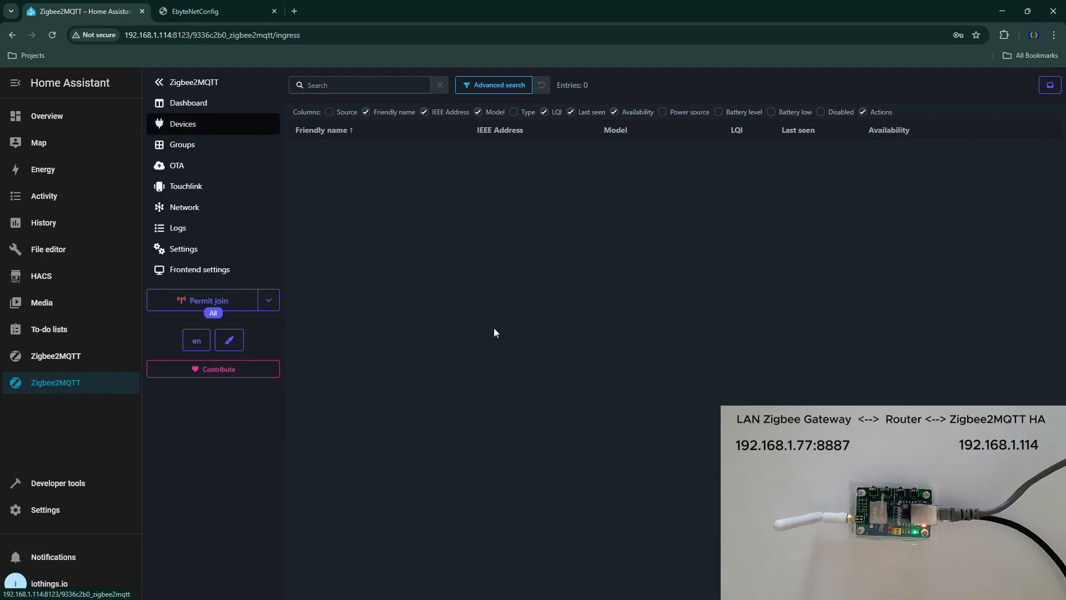
pyautogui.click(243, 303)
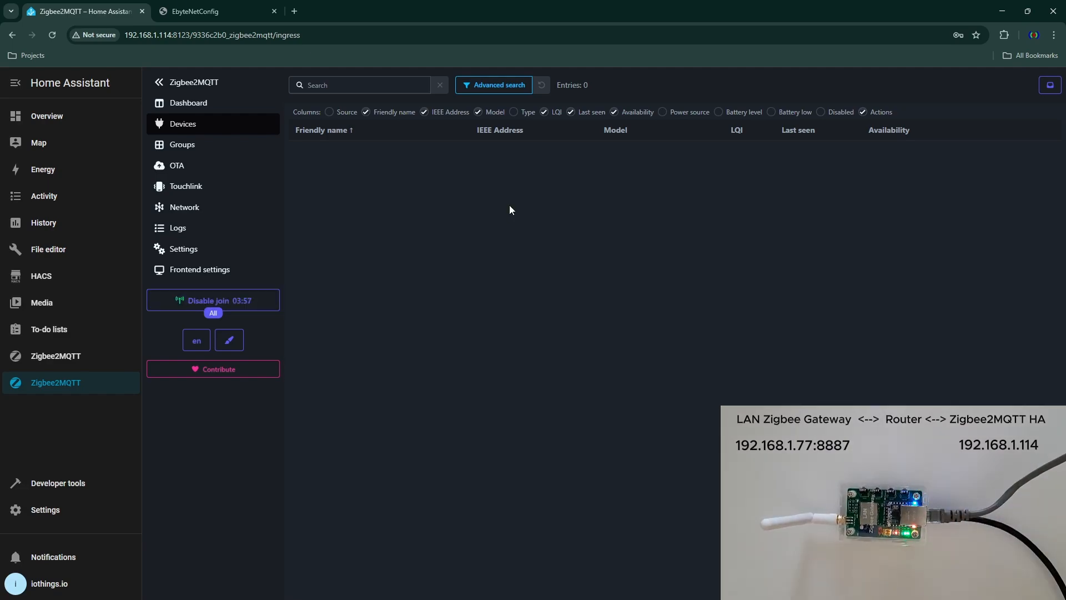
# - Check the first Zigbee2MQTT instance's device list and return to the second instance's device list to await the joining sensor
pyautogui.click(74, 358)
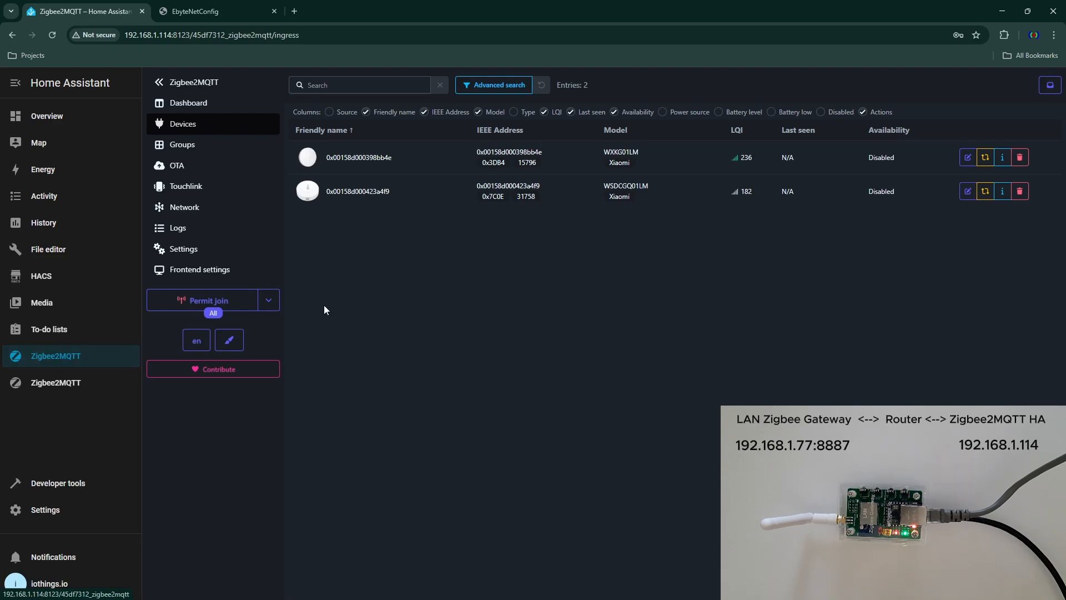
pyautogui.click(78, 384)
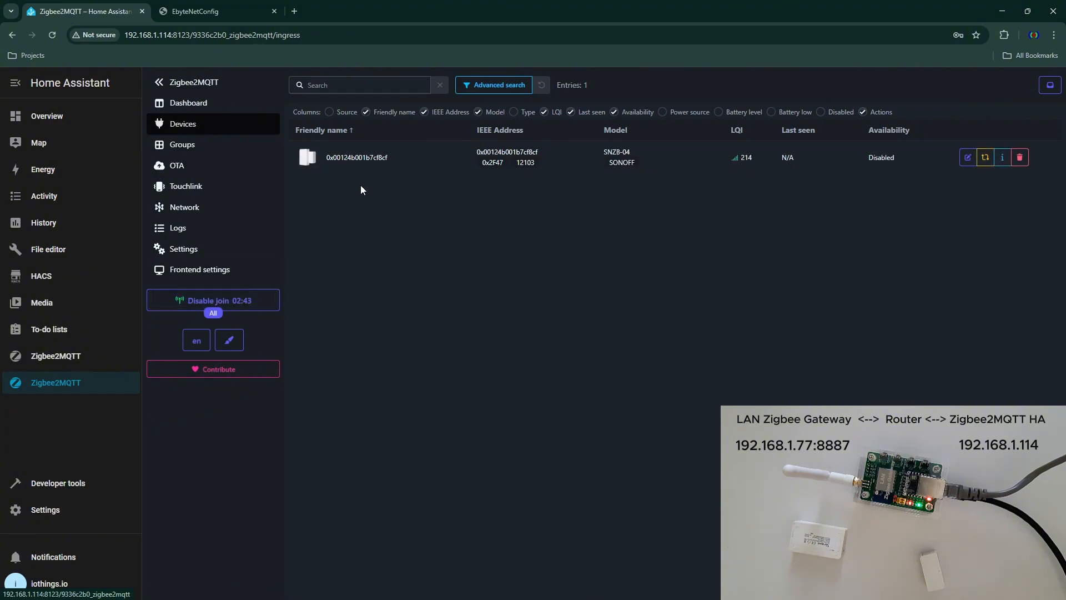
# - Examine the newly paired SONOFF SNZB-04 contact sensor's device details, exposed values and dashboard card in the second Zigbee2MQTT instance
pyautogui.click(364, 162)
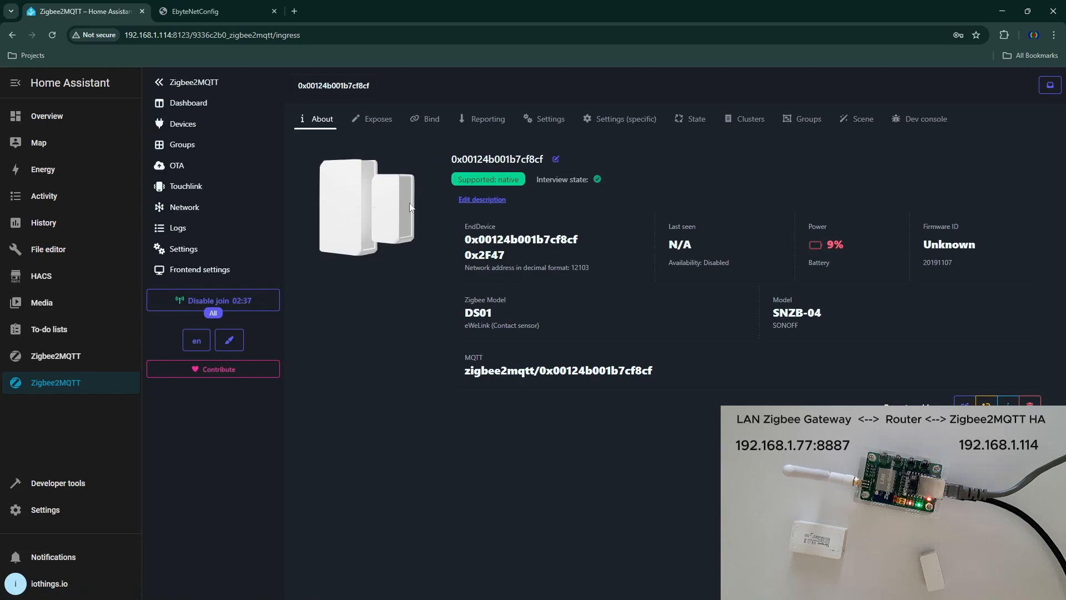
pyautogui.click(199, 103)
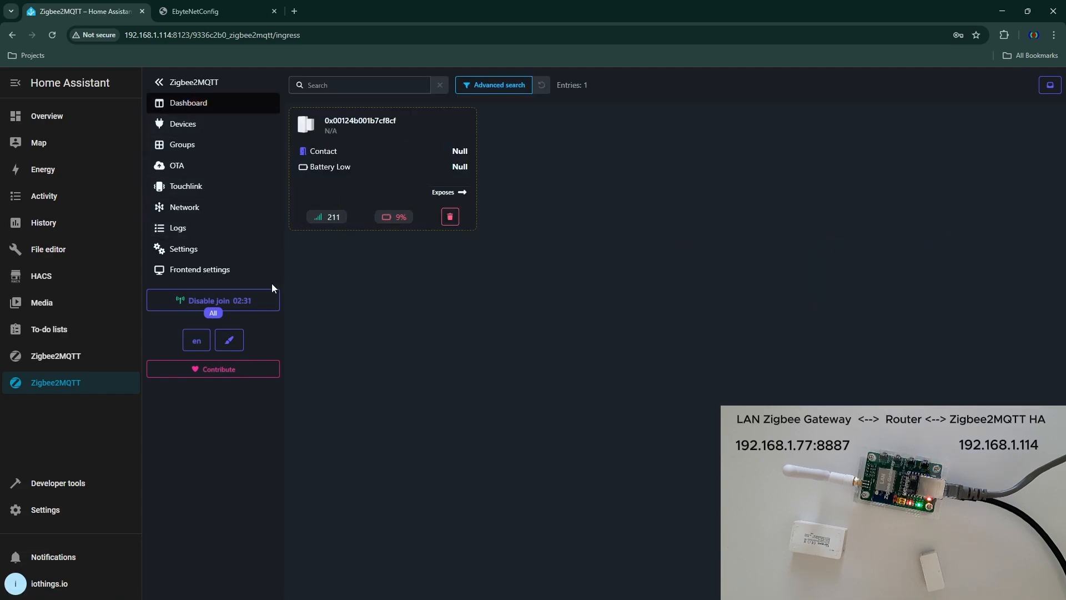
pyautogui.click(194, 136)
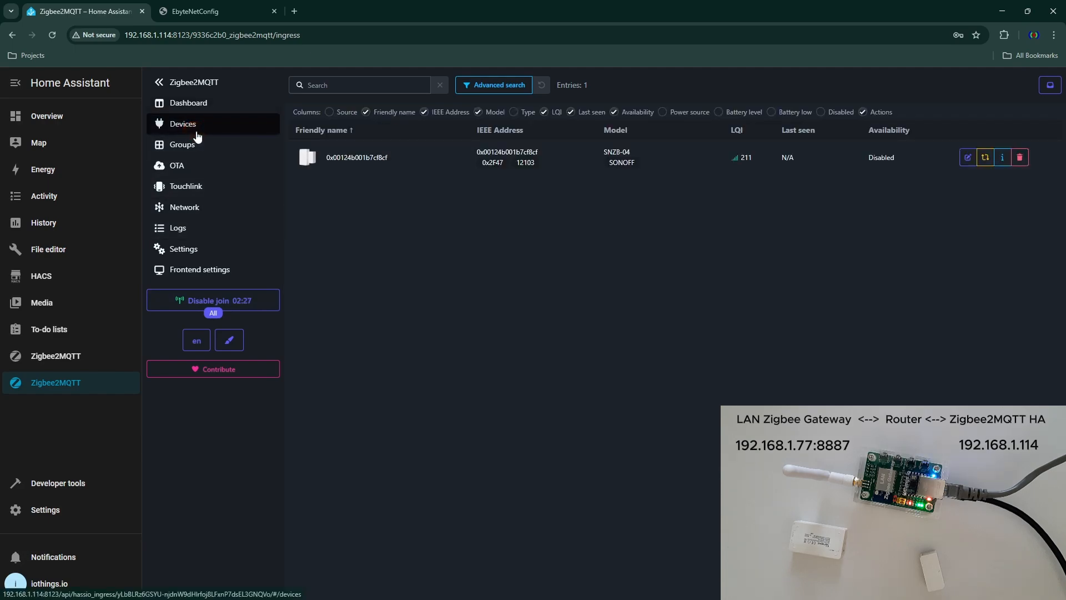
pyautogui.click(382, 160)
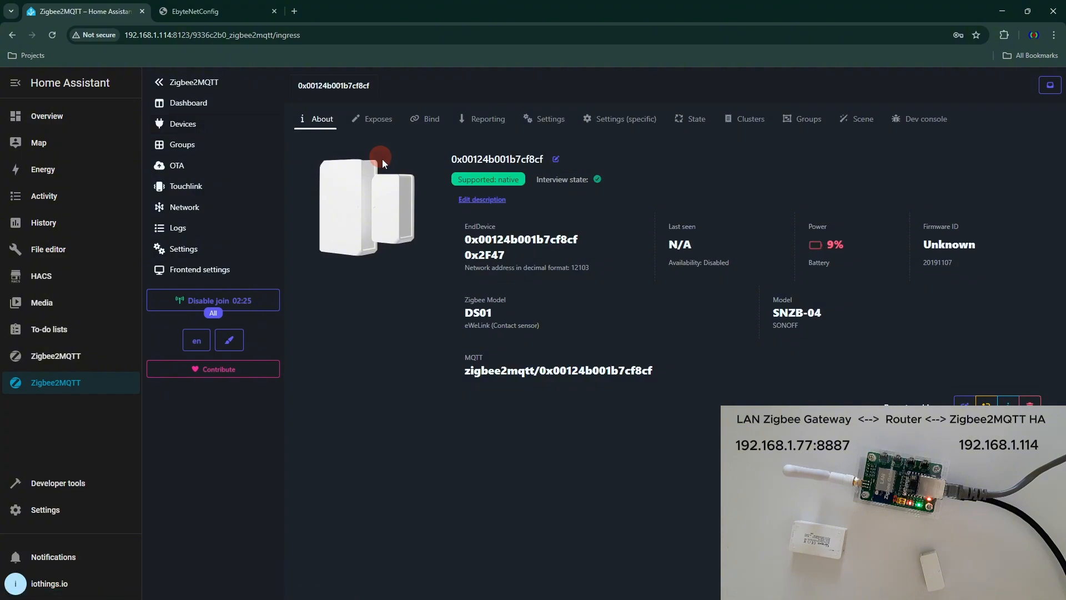
pyautogui.click(382, 124)
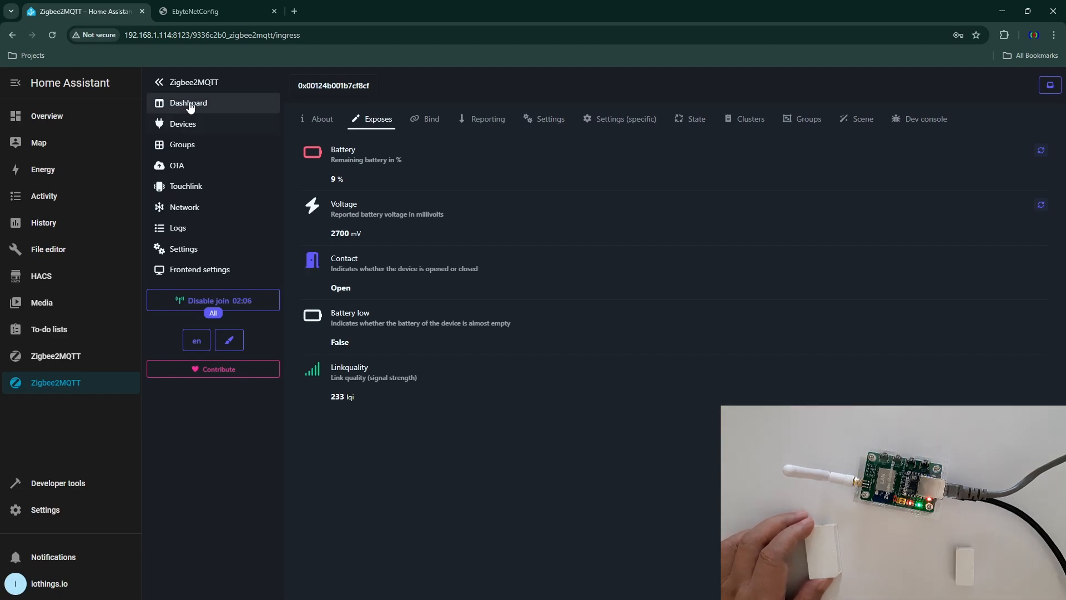
pyautogui.click(183, 103)
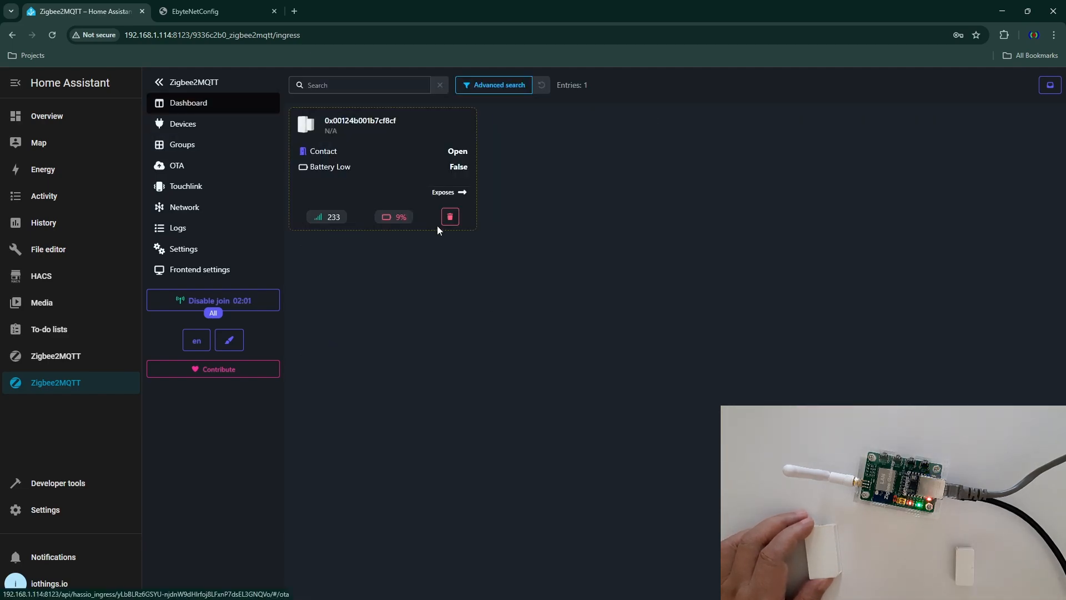